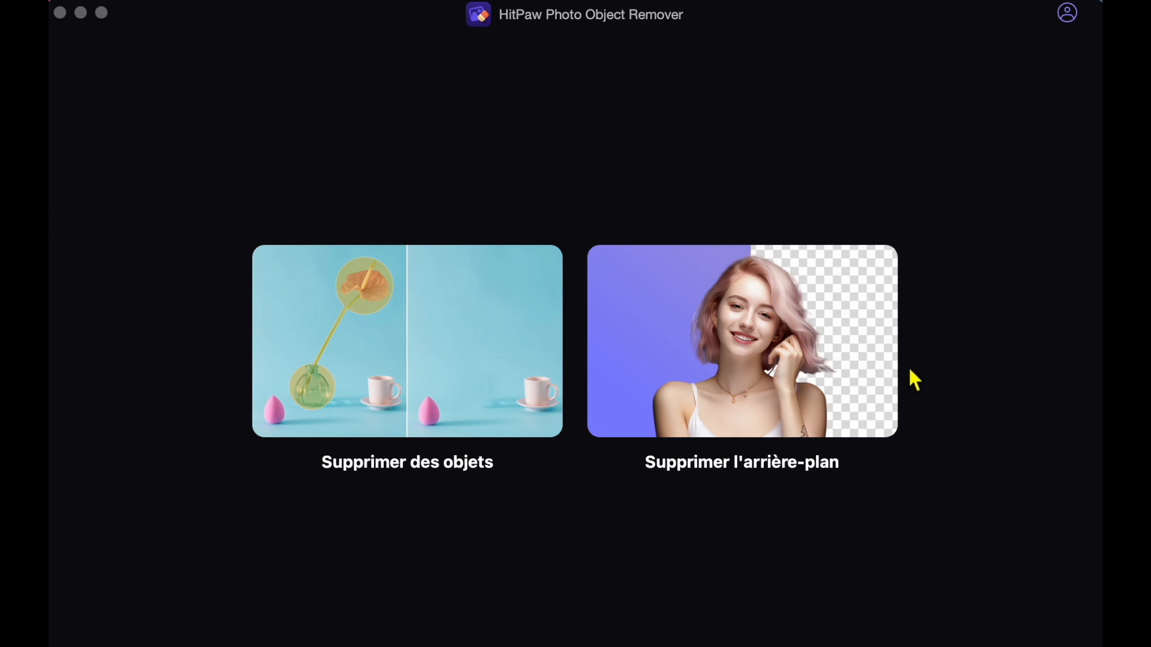
# Open andrea-piacquadio-845457.jpeg from the Desktop (Bureau) in the background removal tool.
pyautogui.click(775, 330)
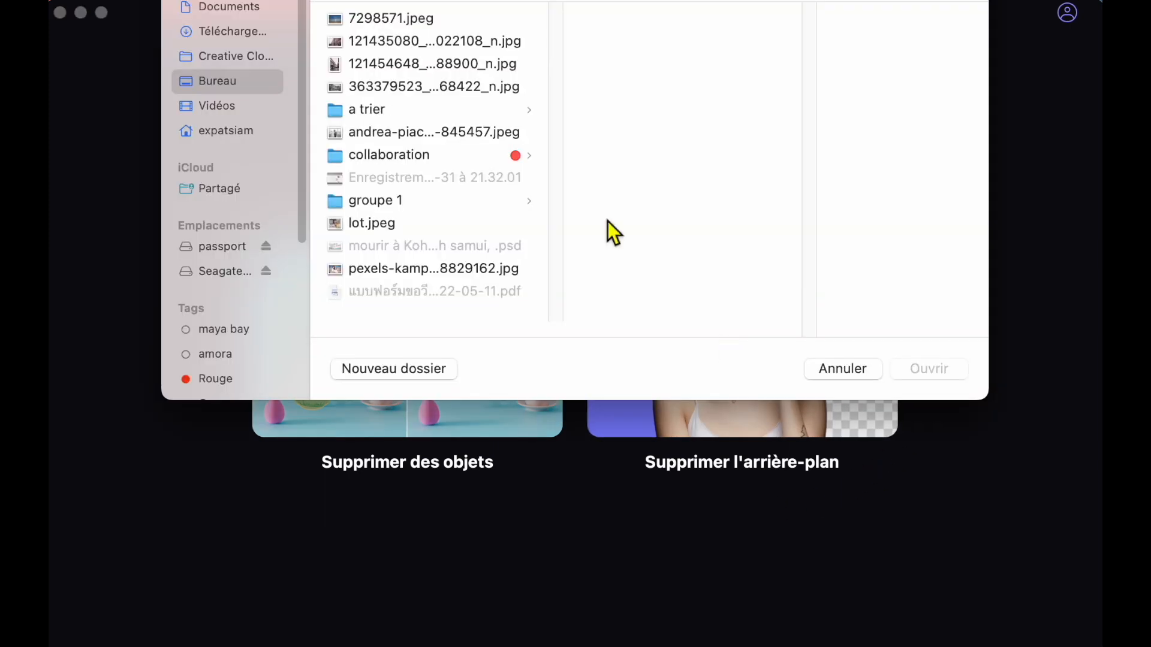
pyautogui.click(446, 133)
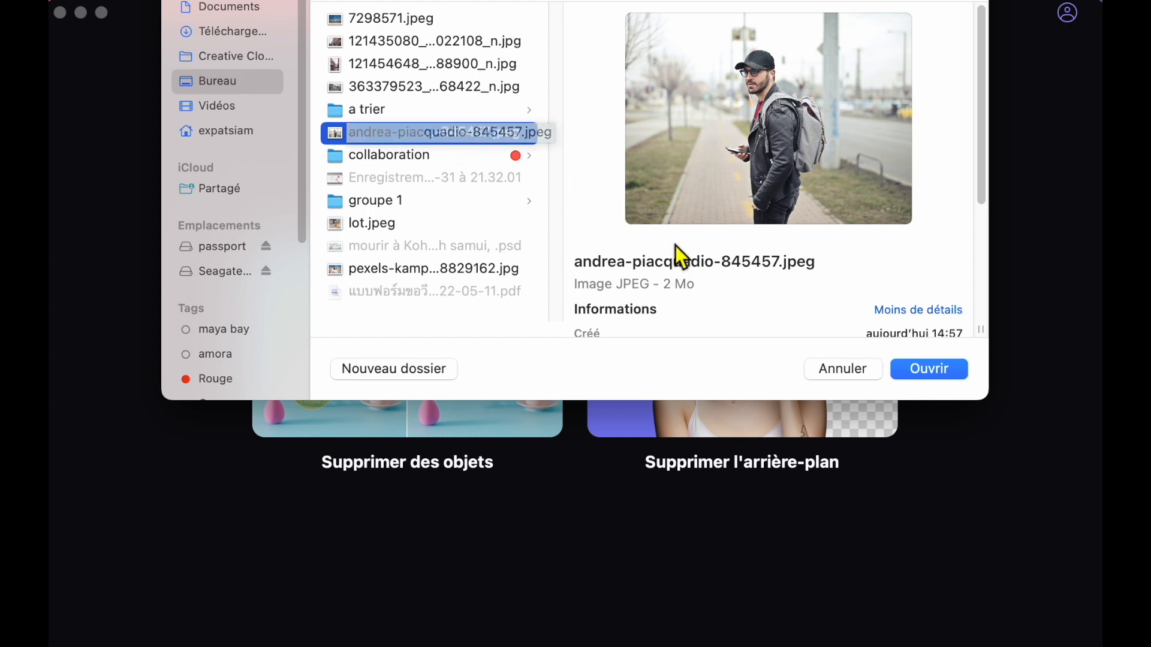
pyautogui.click(928, 368)
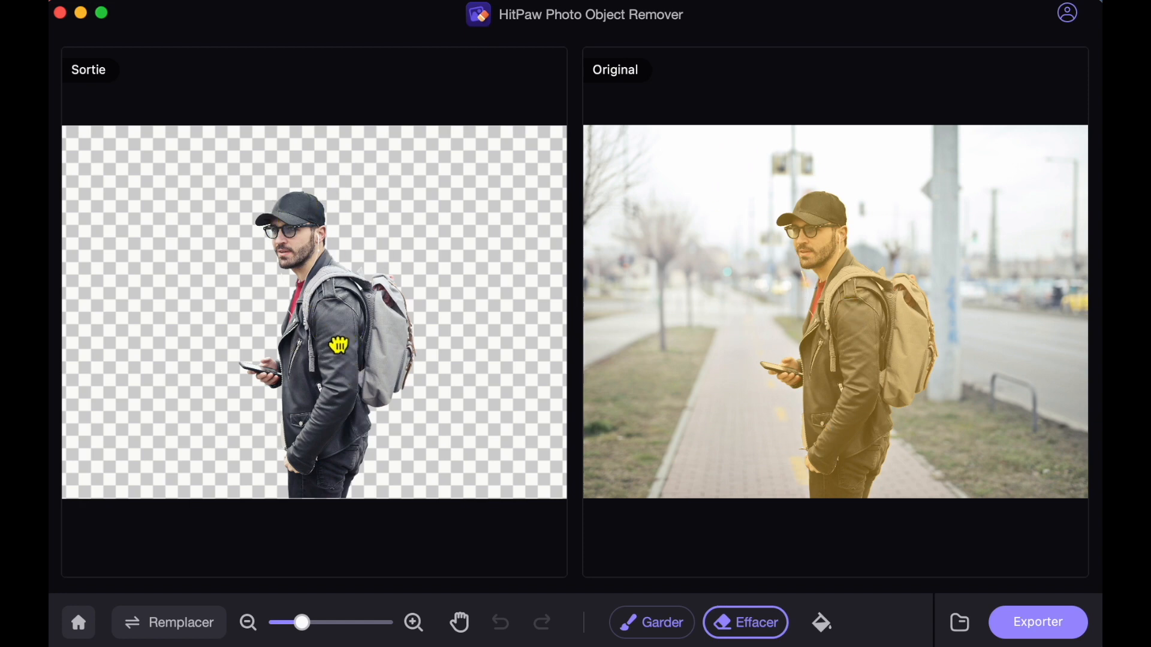
# Examine the man's cutout up close against the original photo, returning to the fitted view.
pyautogui.moveTo(303, 623)
pyautogui.mouseDown()
pyautogui.moveTo(352, 625)
pyautogui.moveTo(305, 626)
pyautogui.mouseUp()
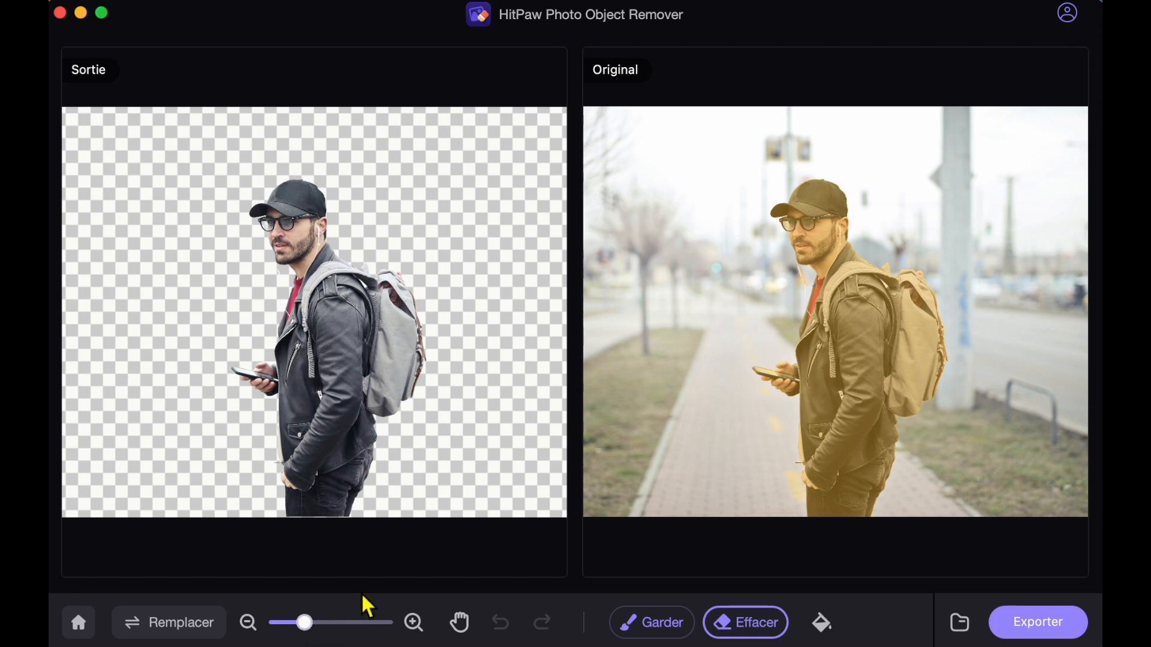
pyautogui.click(459, 625)
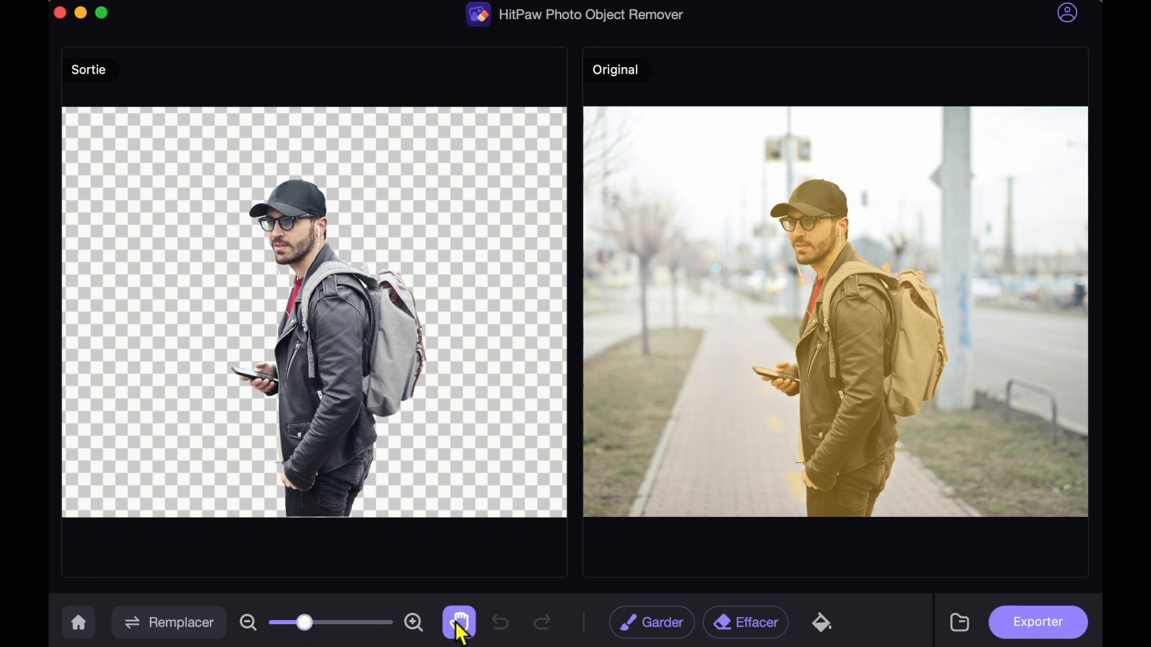
pyautogui.moveTo(416, 407); pyautogui.dragTo(342, 401)
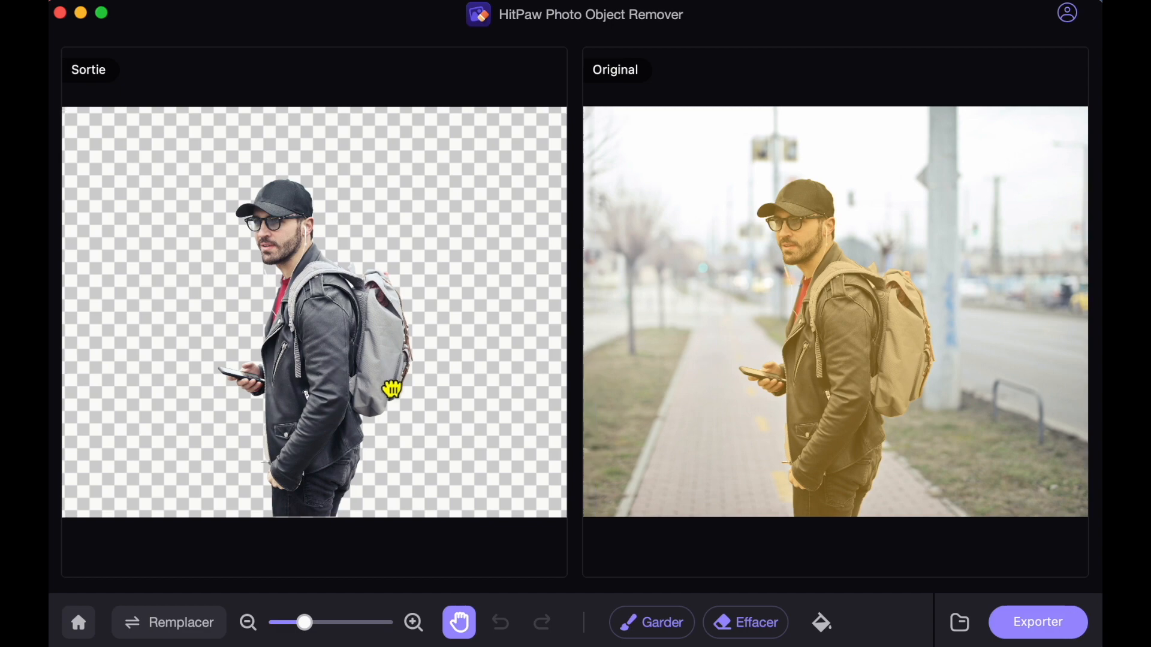
pyautogui.moveTo(305, 623); pyautogui.dragTo(342, 624)
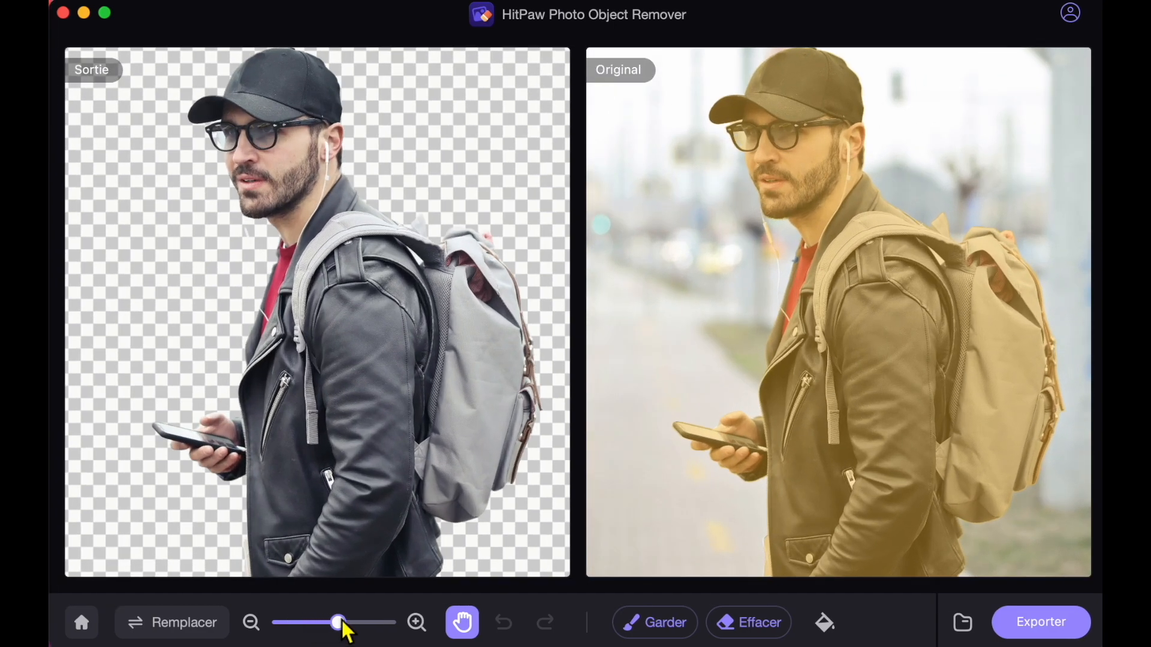
pyautogui.moveTo(401, 380); pyautogui.dragTo(314, 352)
pyautogui.moveTo(339, 622); pyautogui.dragTo(309, 624)
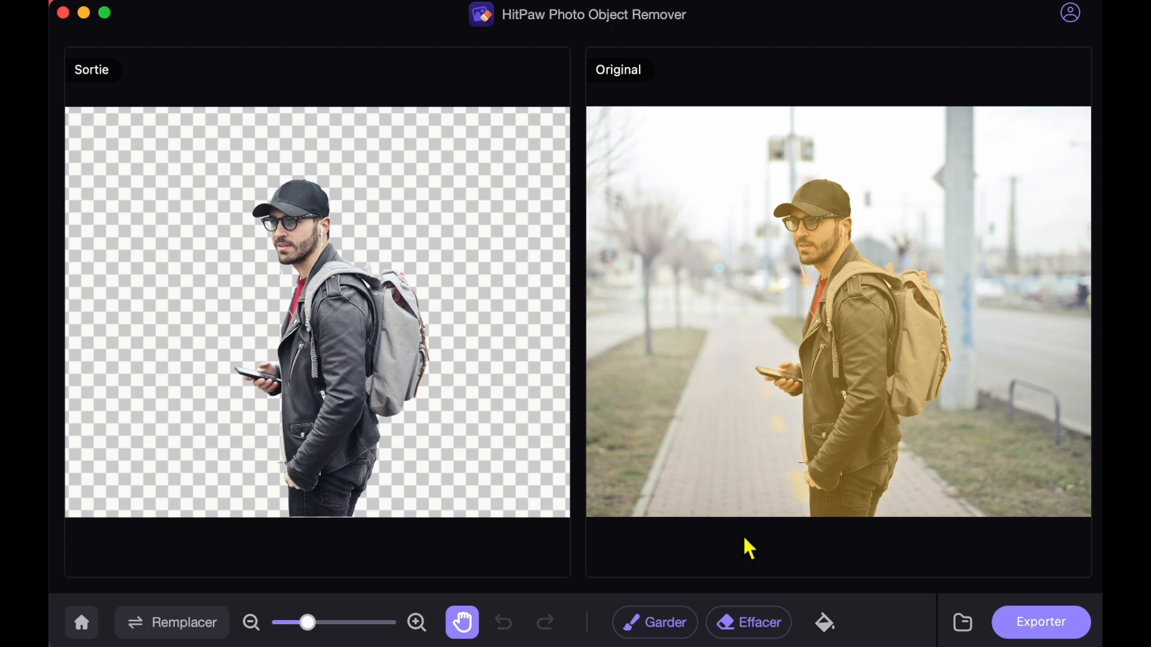
# Restore the street sign area above the man's cap in the cutout with an enlarged Keep (Garder) brush.
pyautogui.click(675, 633)
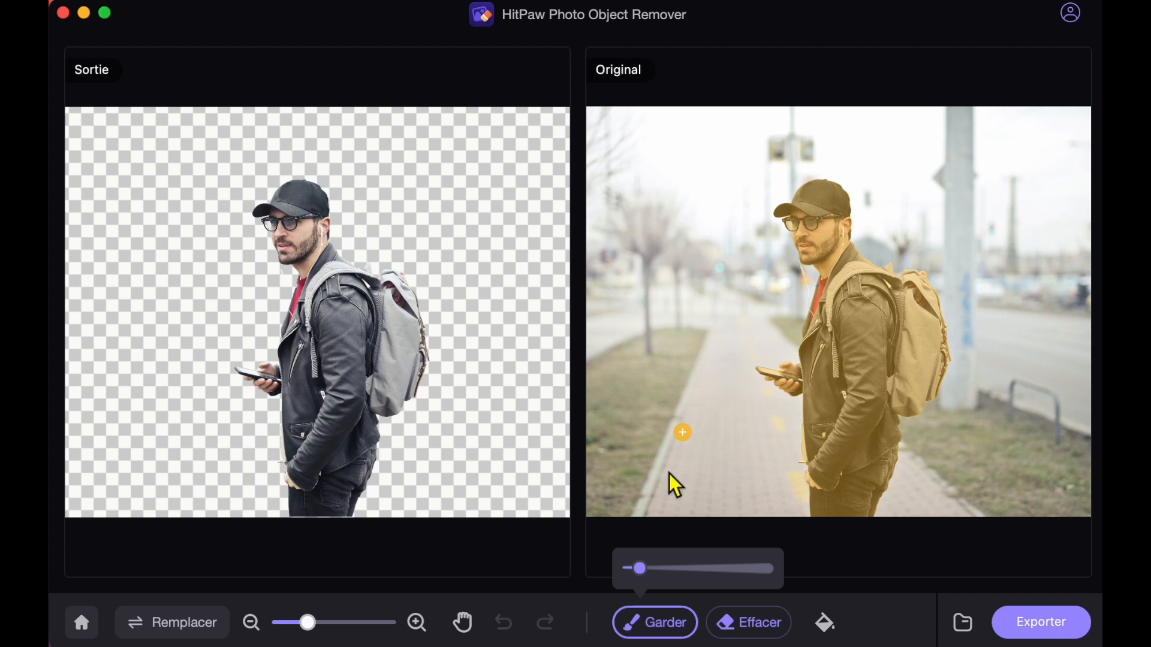
pyautogui.click(672, 576)
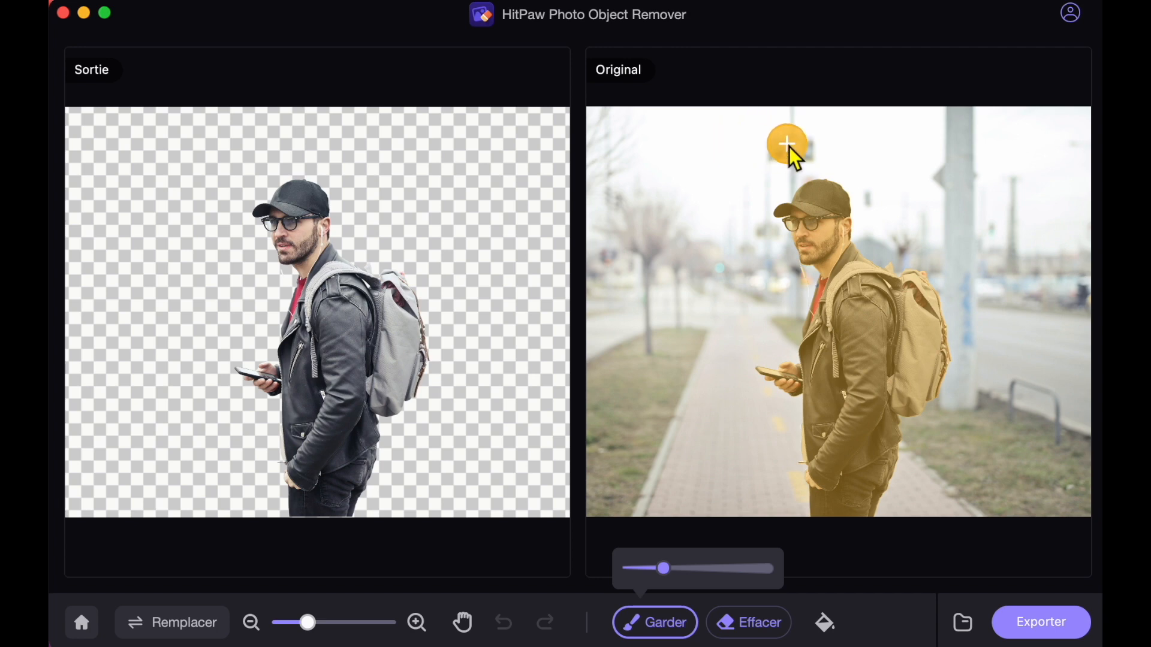
pyautogui.moveTo(790, 157)
pyautogui.mouseDown()
pyautogui.moveTo(811, 159)
pyautogui.moveTo(795, 123)
pyautogui.mouseUp()
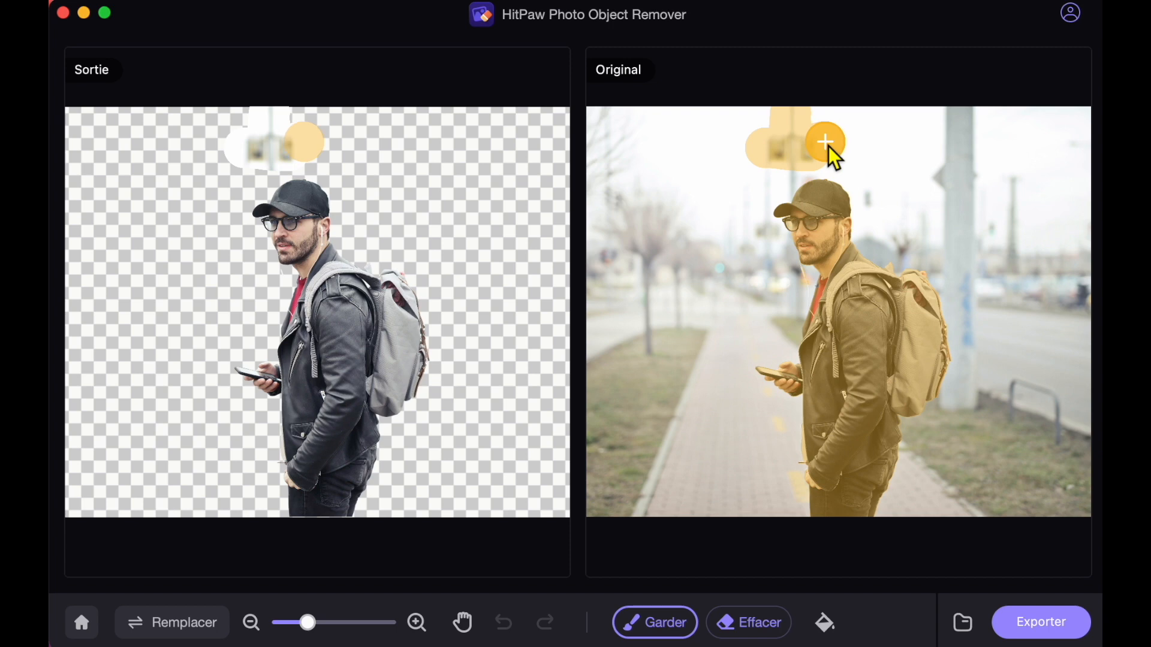
pyautogui.click(826, 143)
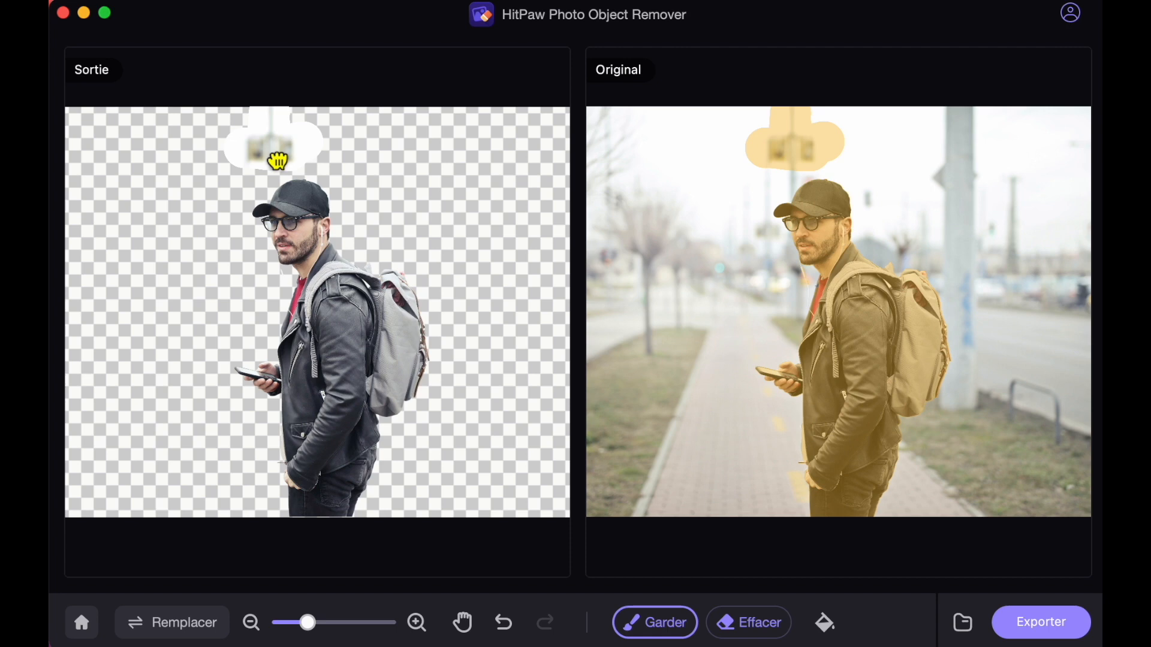
# Erase the restored street sign patch above the cap with an enlarged Erase (Effacer) brush.
pyautogui.click(750, 626)
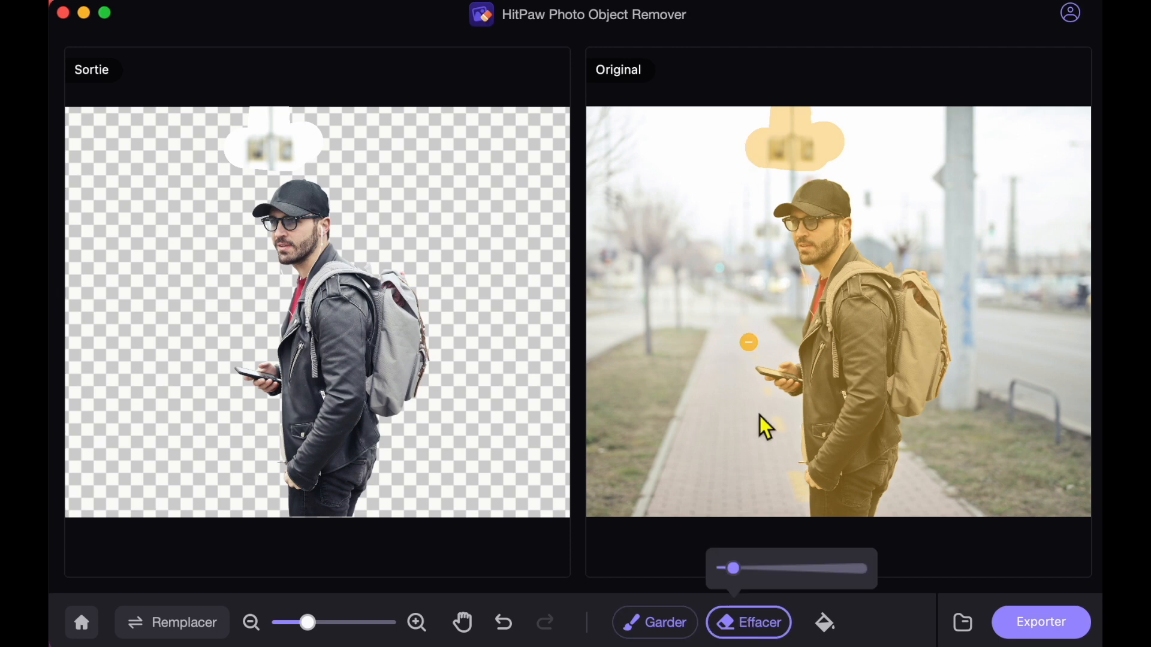
pyautogui.moveTo(743, 582); pyautogui.dragTo(756, 581)
pyautogui.moveTo(790, 126)
pyautogui.mouseDown()
pyautogui.moveTo(833, 135)
pyautogui.moveTo(822, 162)
pyautogui.moveTo(755, 161)
pyautogui.moveTo(833, 159)
pyautogui.mouseUp()
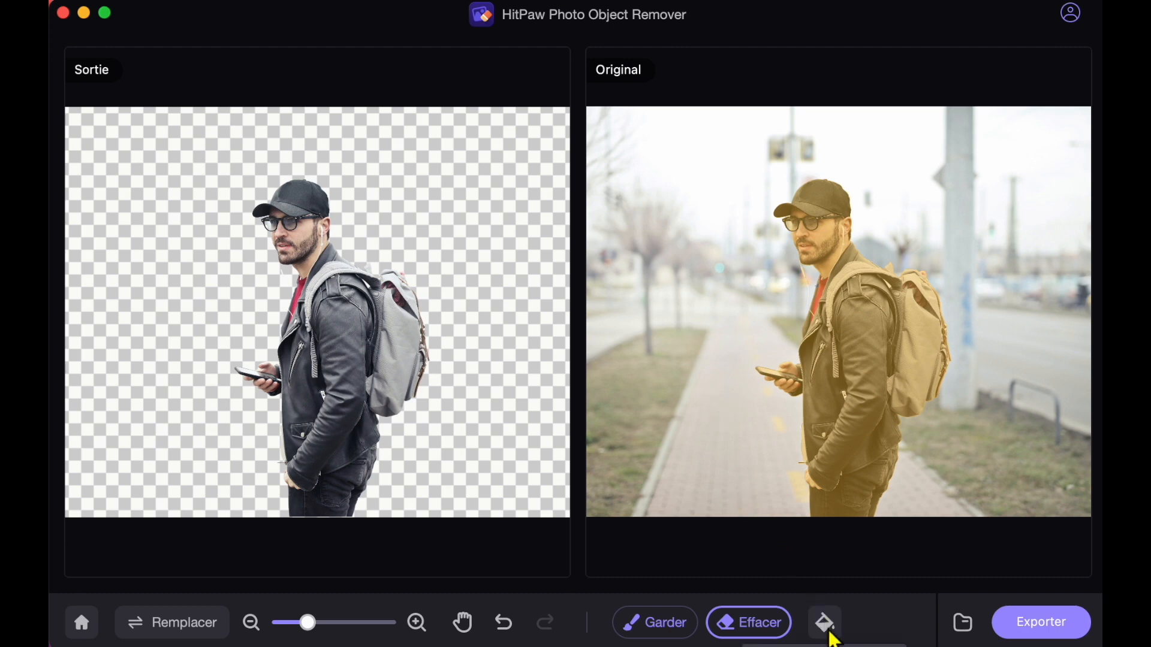
# Try black, white and blue background fills behind the cutout and return it to the transparent background.
pyautogui.click(832, 636)
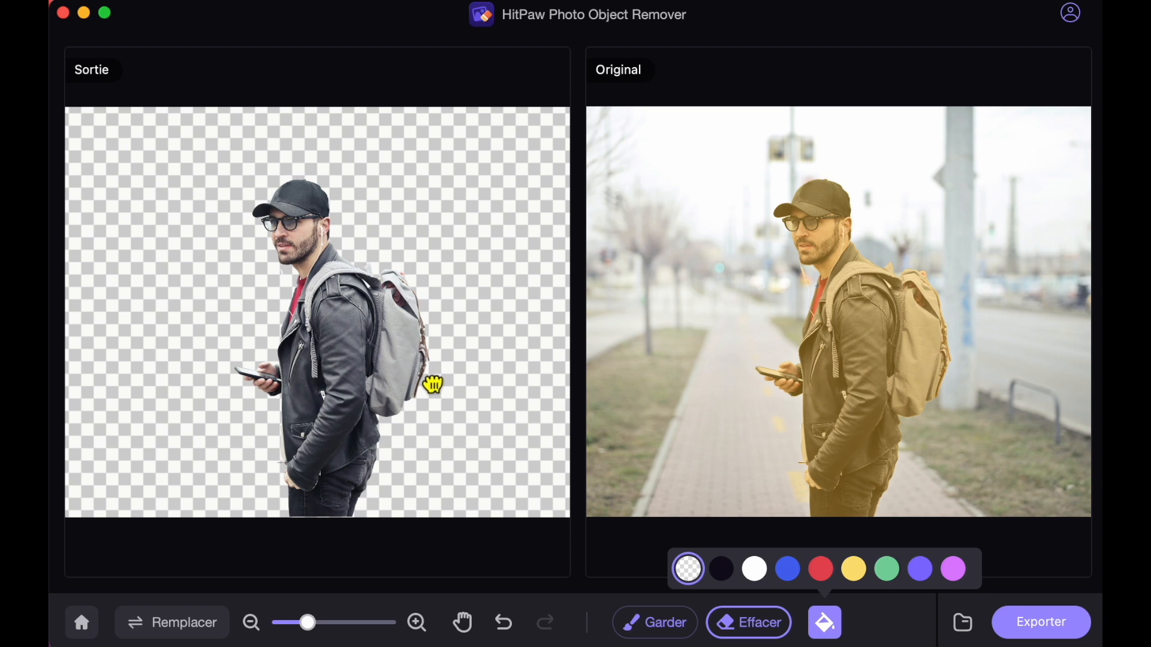
pyautogui.click(722, 570)
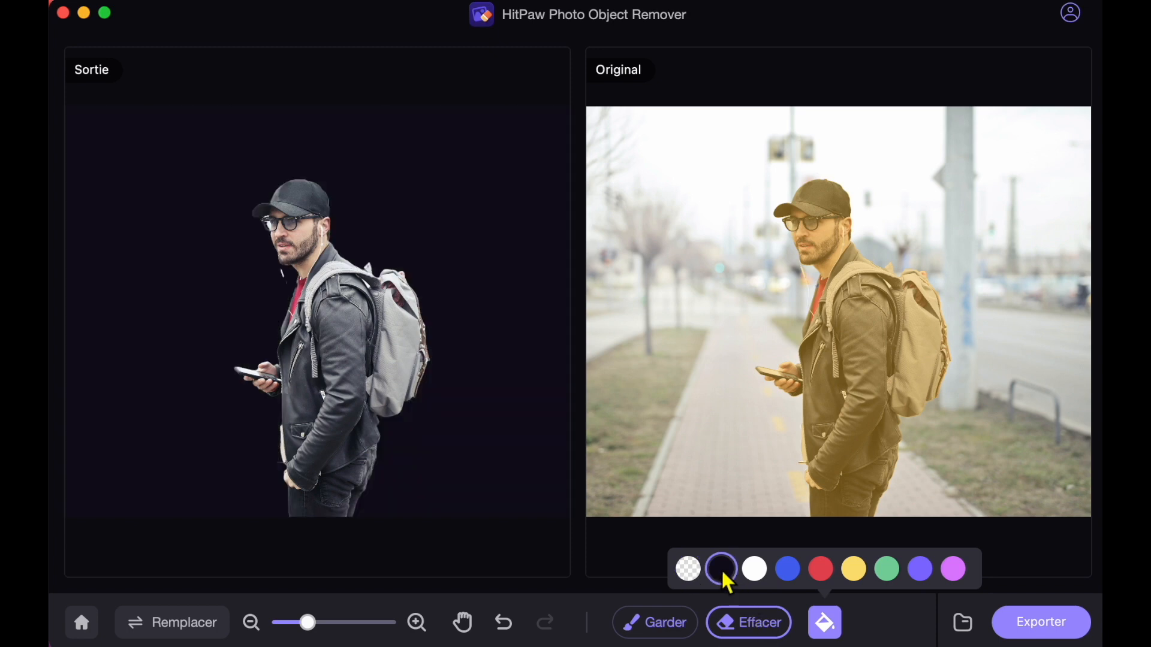
pyautogui.click(755, 571)
pyautogui.click(788, 574)
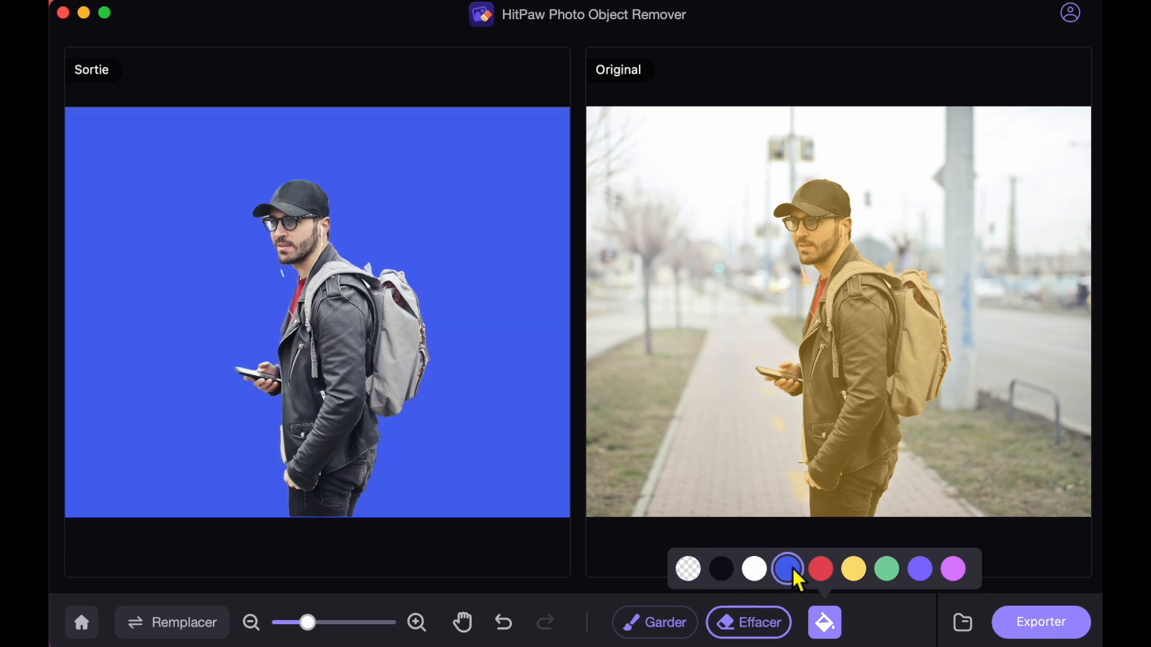
pyautogui.click(689, 573)
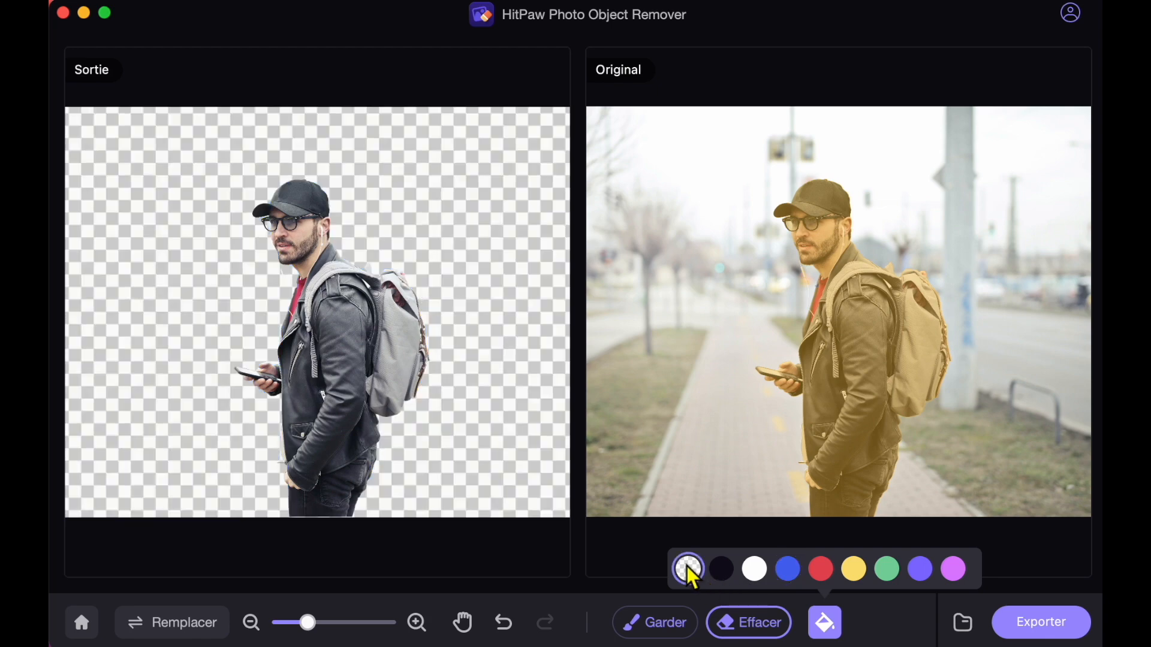
# Set the save folder to the Desktop (Bureau) and export the transparent cutout.
pyautogui.click(964, 625)
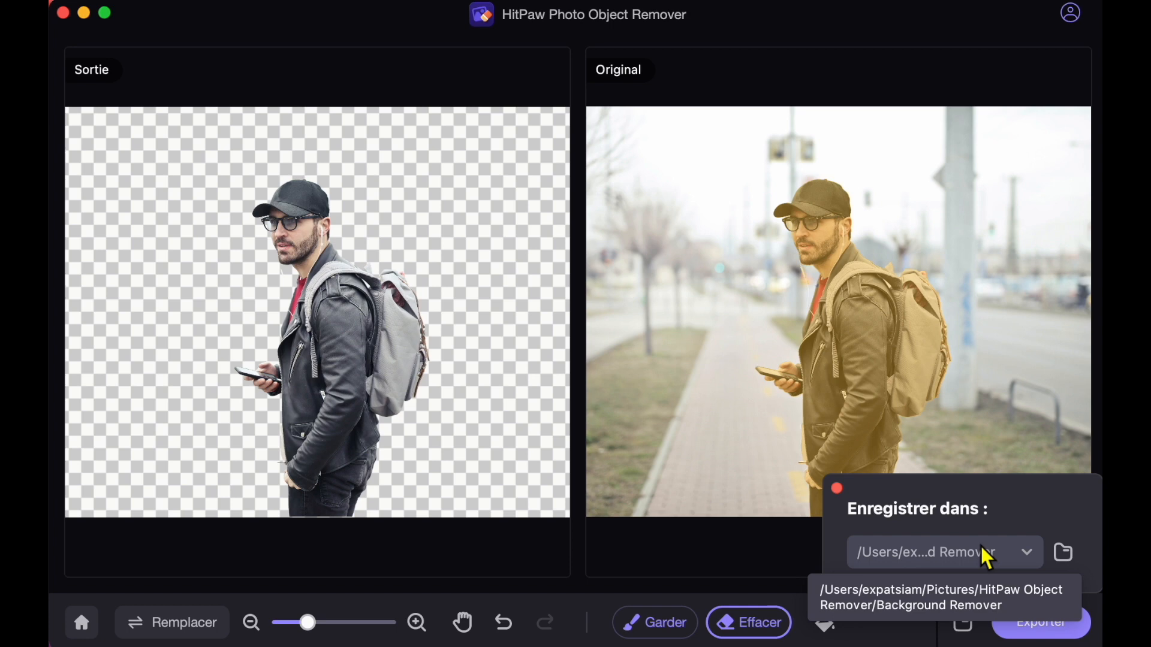
pyautogui.click(1044, 560)
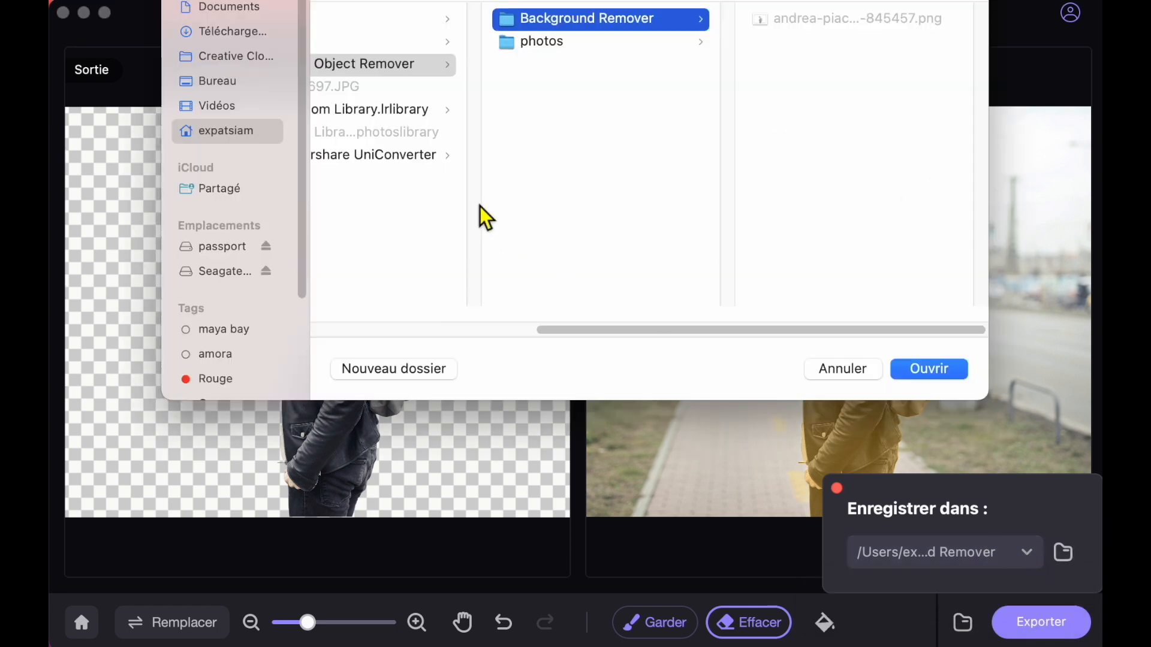
pyautogui.click(226, 82)
pyautogui.click(952, 371)
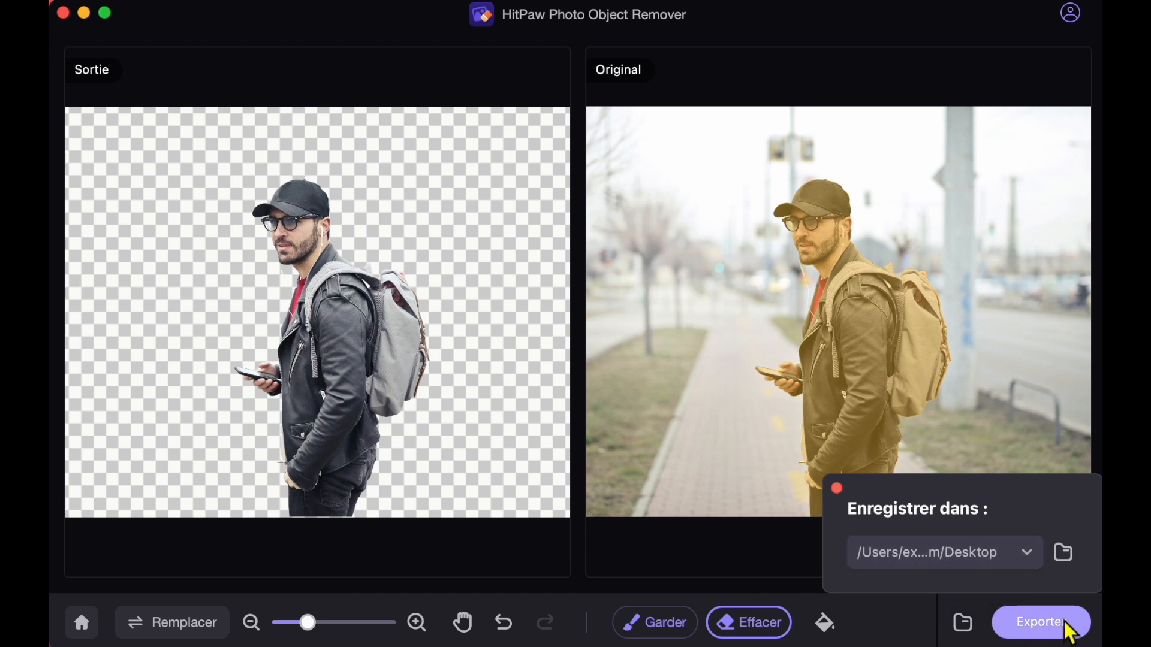
pyautogui.click(1044, 629)
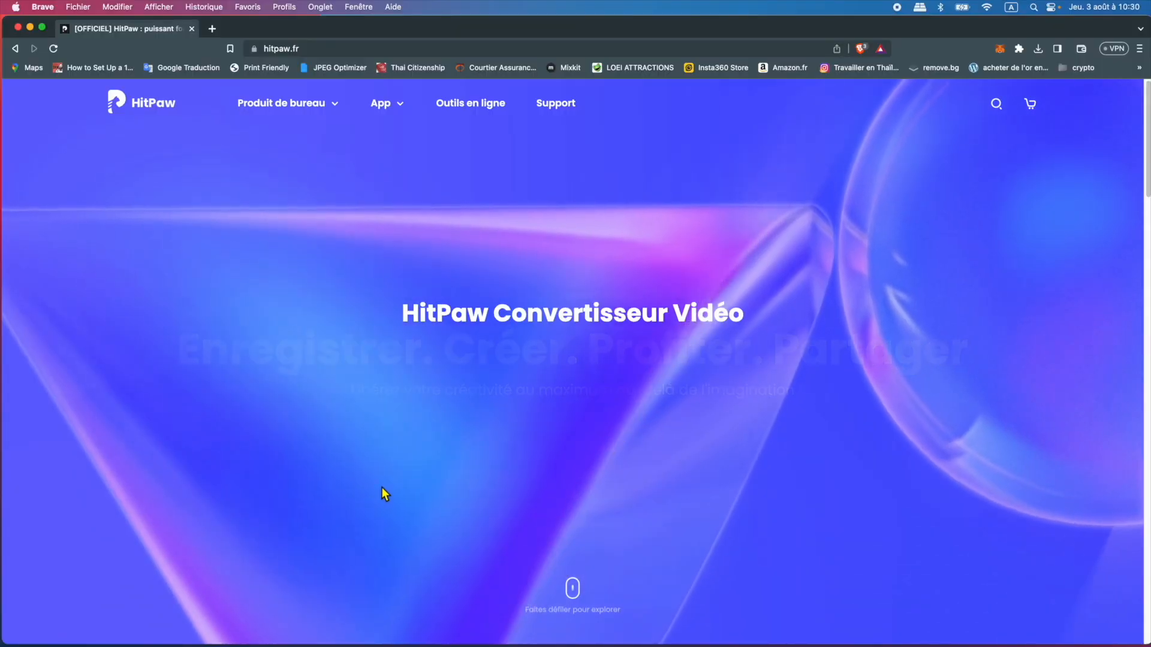
# In the Brave browser, find the background removal tool (Enlever fond d'écran) among HitPaw's online tools and launch it.
pyautogui.moveTo(249, 113)
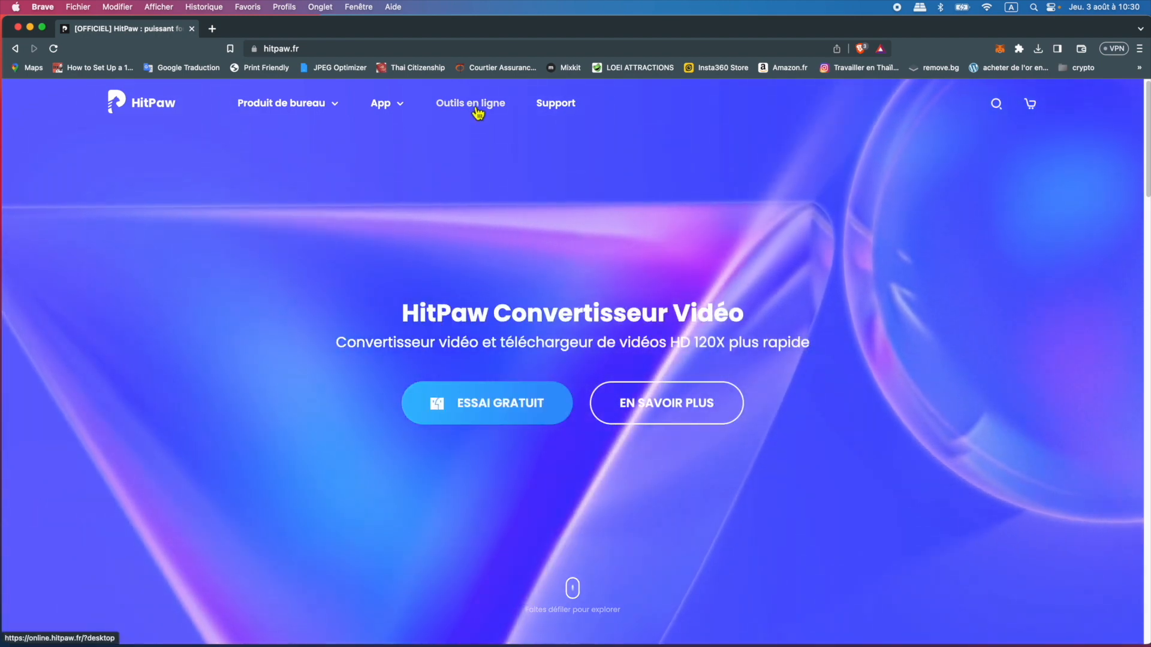
pyautogui.click(470, 104)
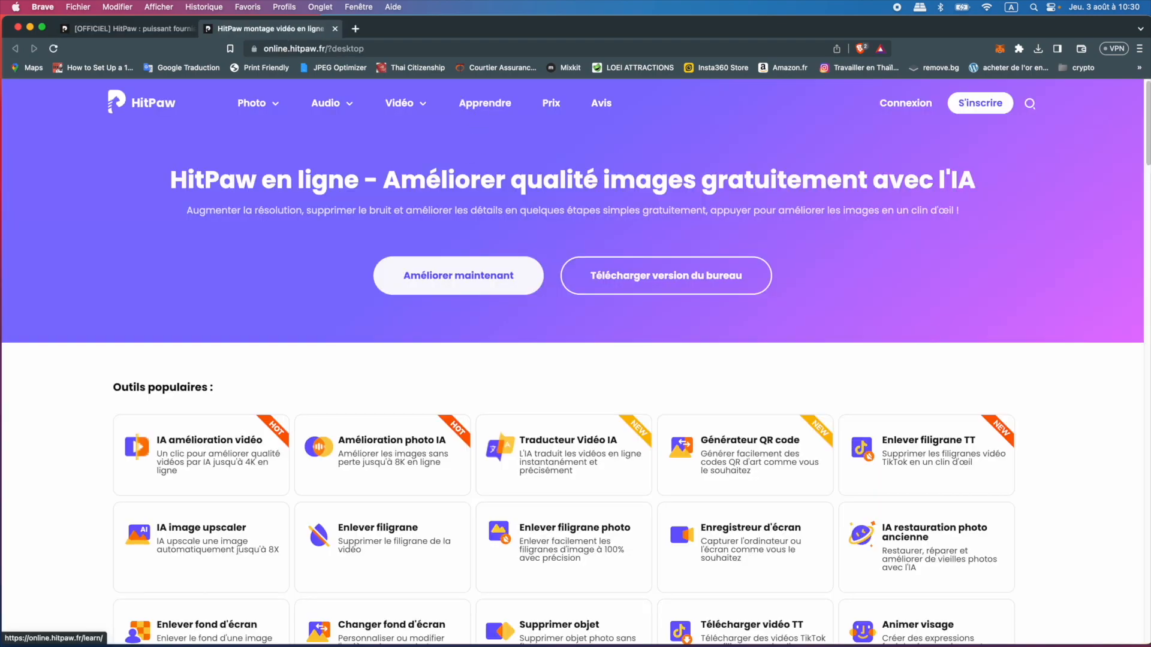
pyautogui.scroll(-5, 362, 363)
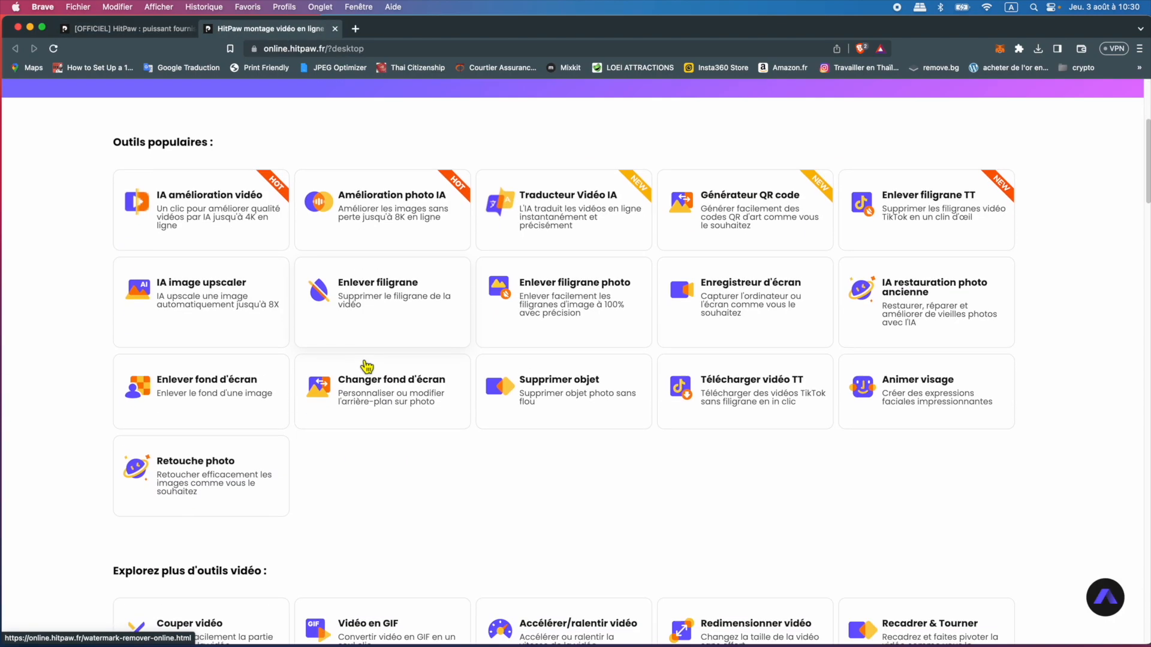
pyautogui.scroll(-15, 367, 366)
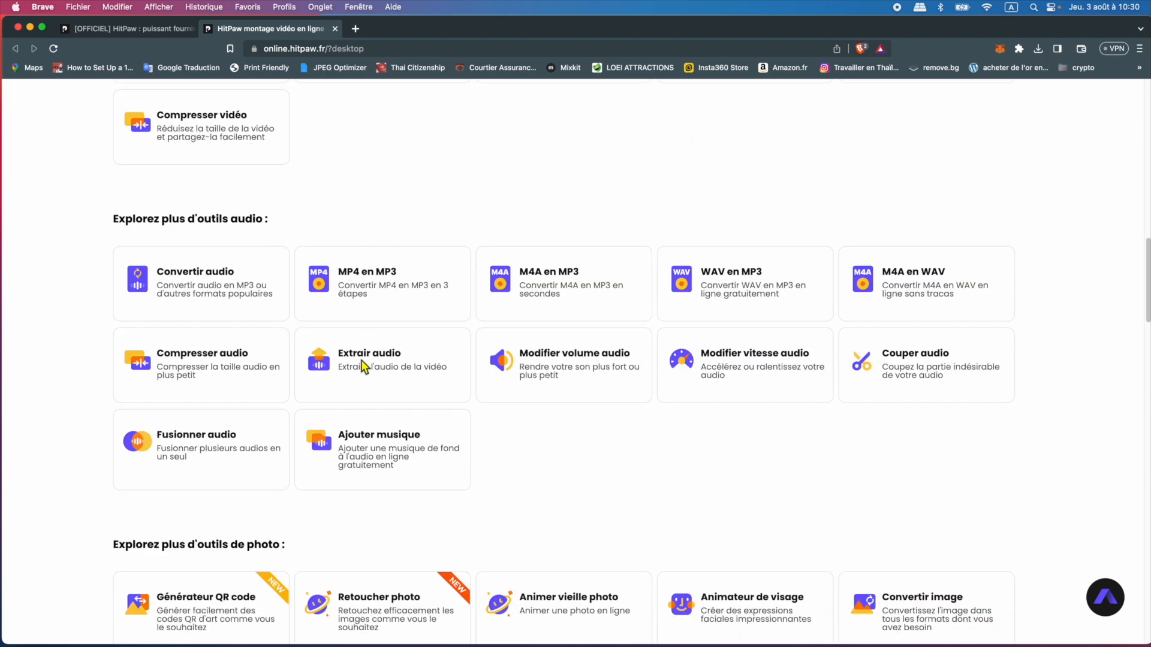
pyautogui.scroll(18, 362, 361)
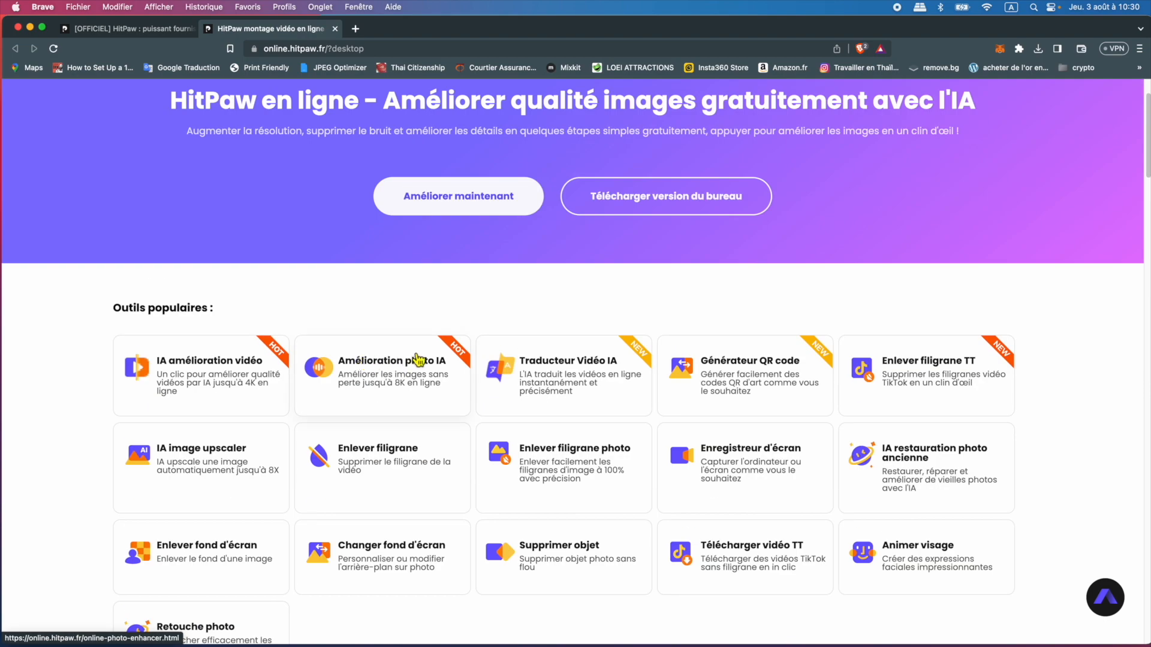
pyautogui.scroll(-4, 418, 360)
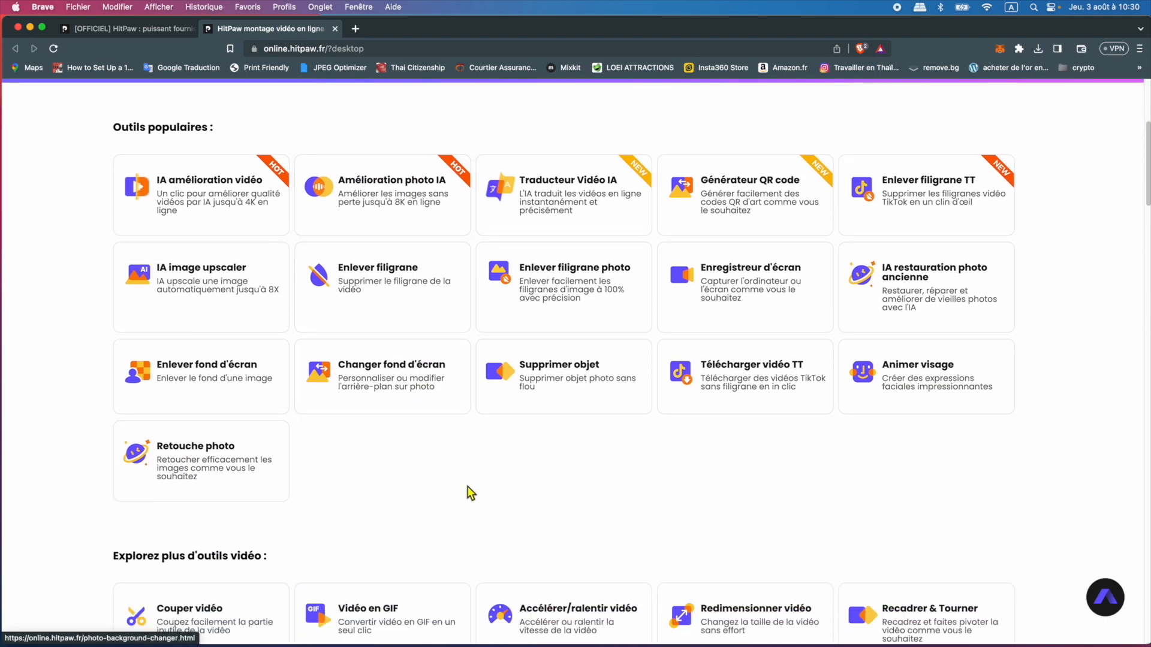
pyautogui.click(219, 381)
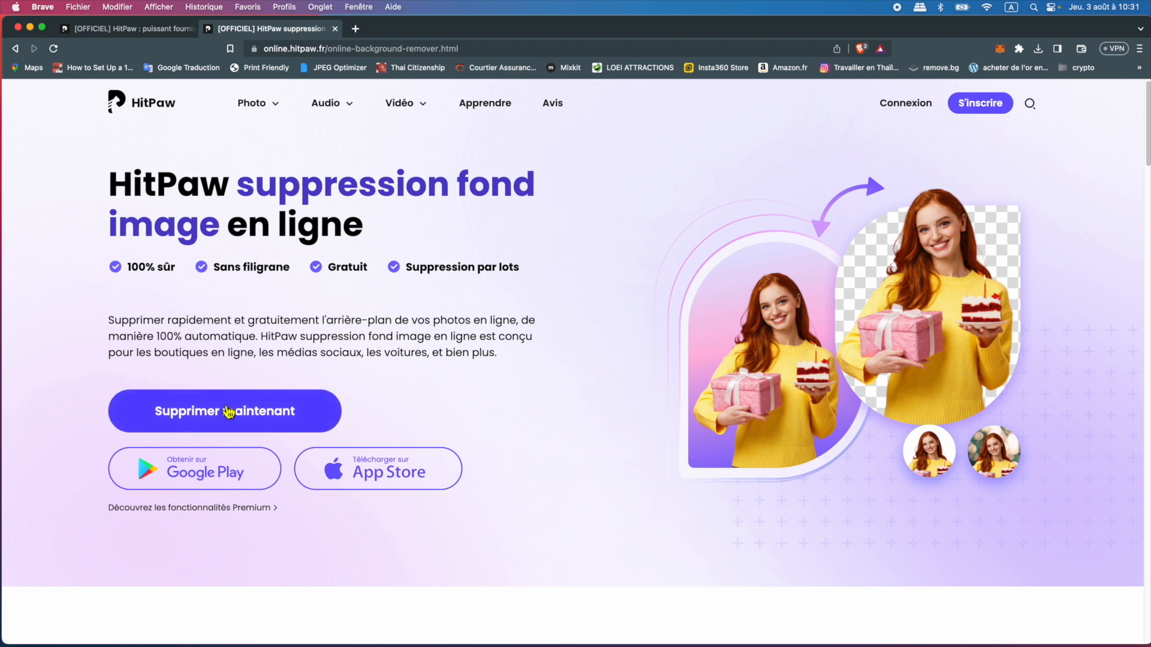
pyautogui.click(230, 416)
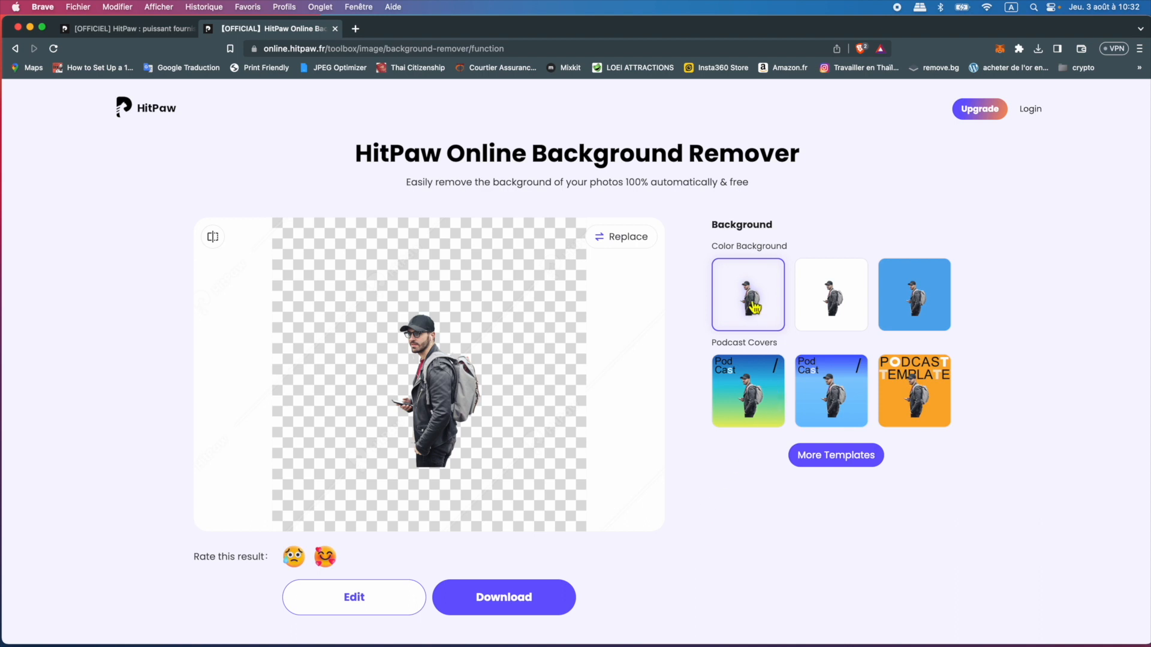
# Try the white and blue color backgrounds and the three podcast cover templates on the cutout.
pyautogui.click(850, 308)
pyautogui.click(927, 309)
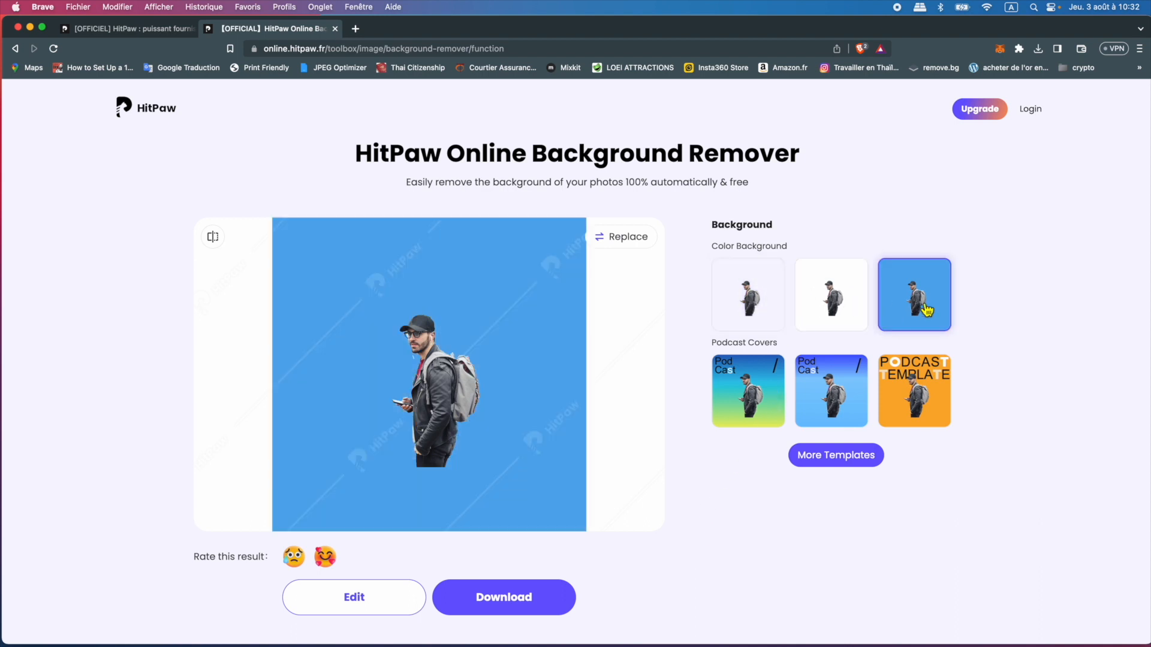
pyautogui.click(757, 387)
pyautogui.click(825, 401)
pyautogui.click(932, 408)
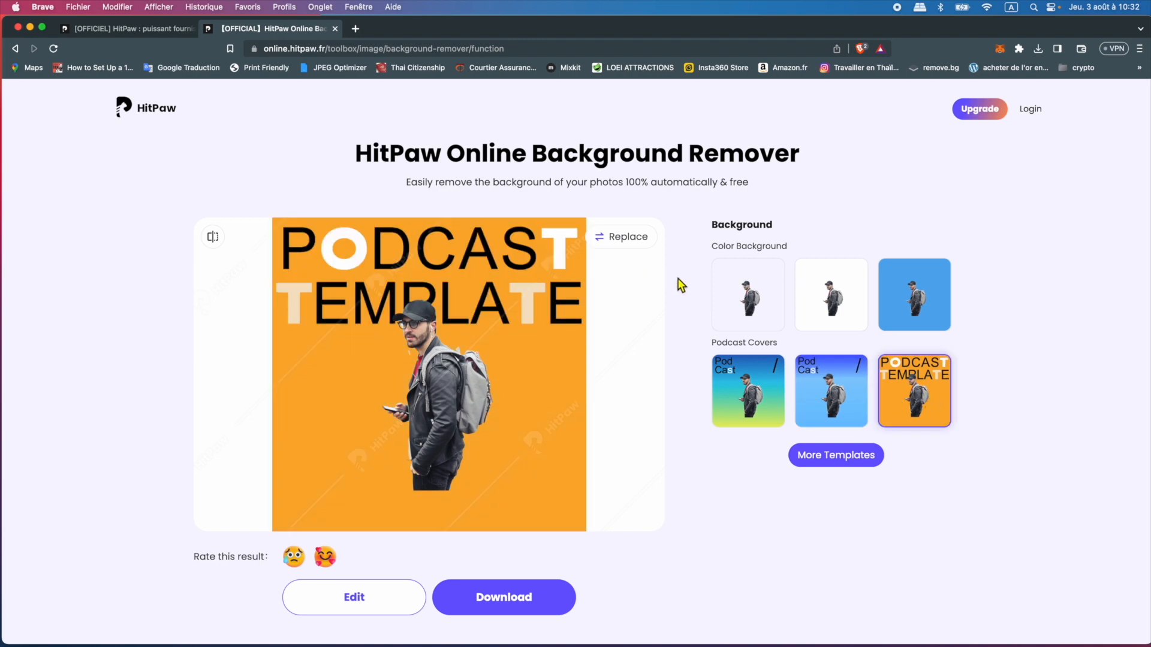
# Apply the Transparent template to the cutout in the full template editor and expand the Color Background collection.
pyautogui.click(838, 456)
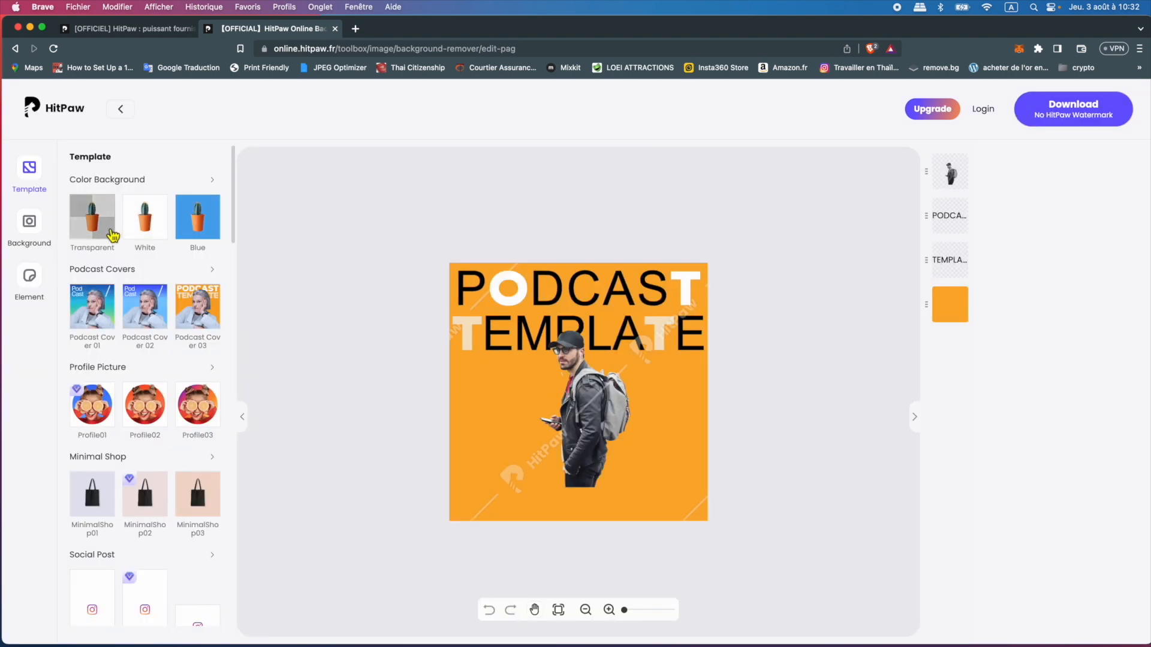
pyautogui.click(112, 234)
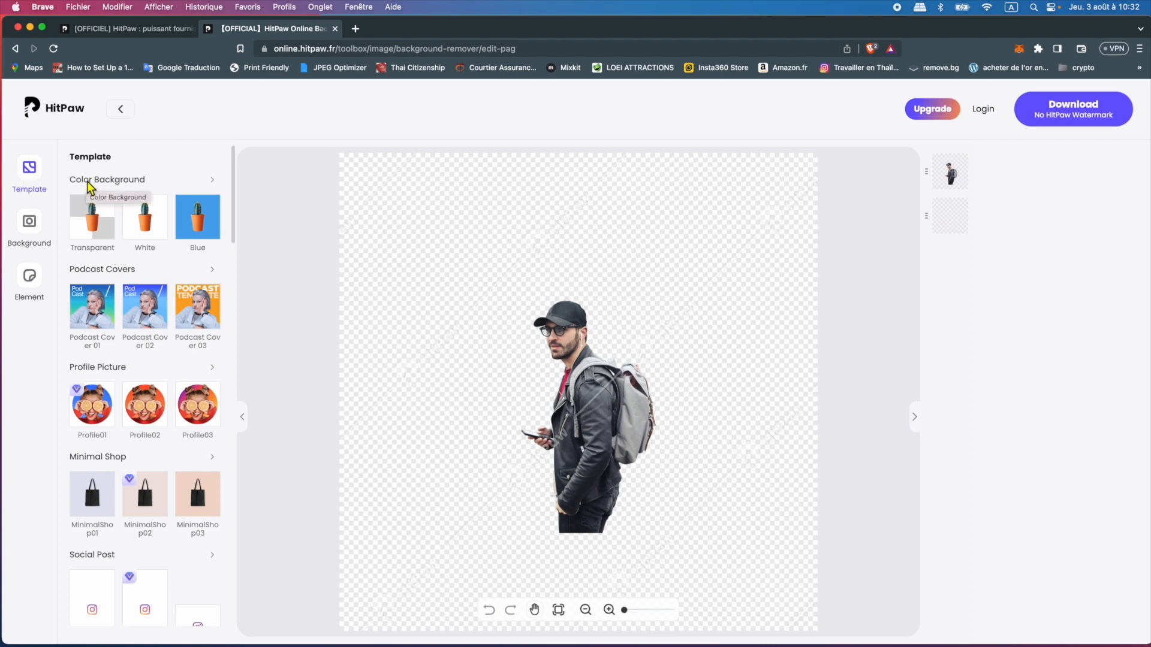
pyautogui.click(212, 180)
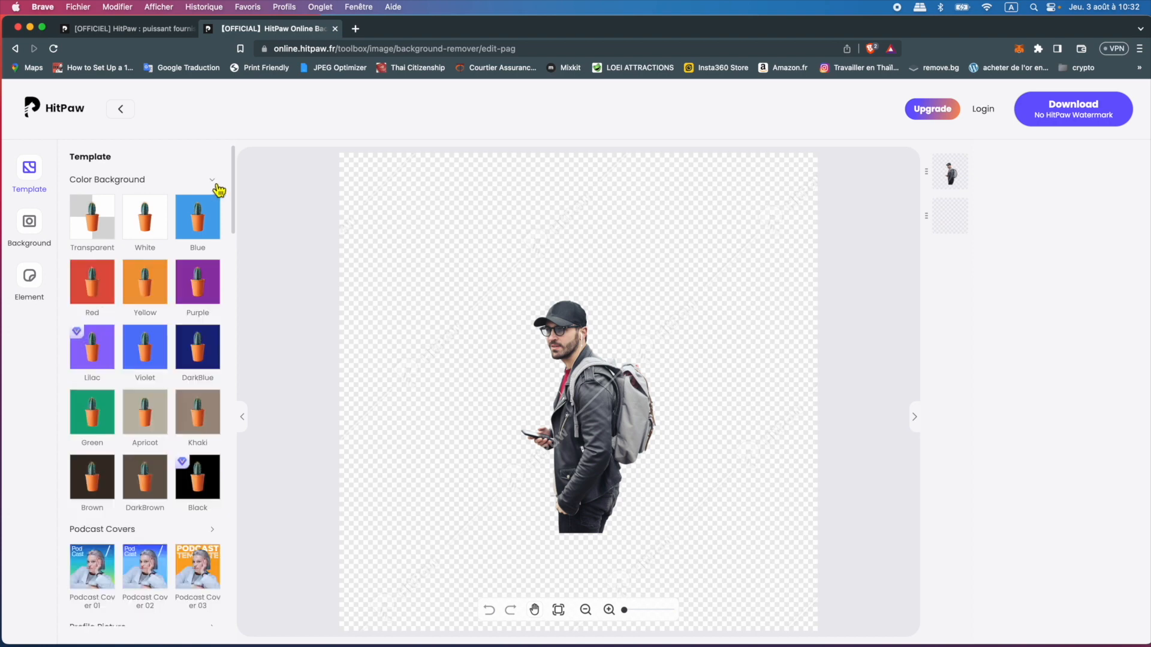
# Look through the expanded Color Background templates and collapse the collection.
pyautogui.scroll(-5, 201, 279)
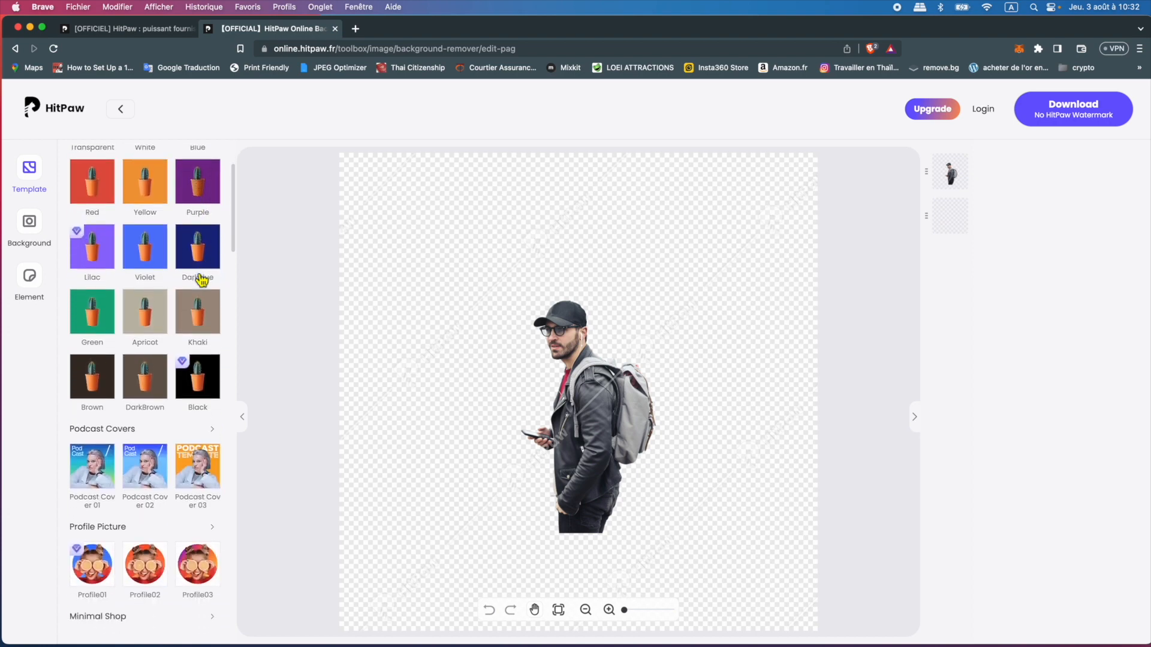
pyautogui.scroll(5, 201, 279)
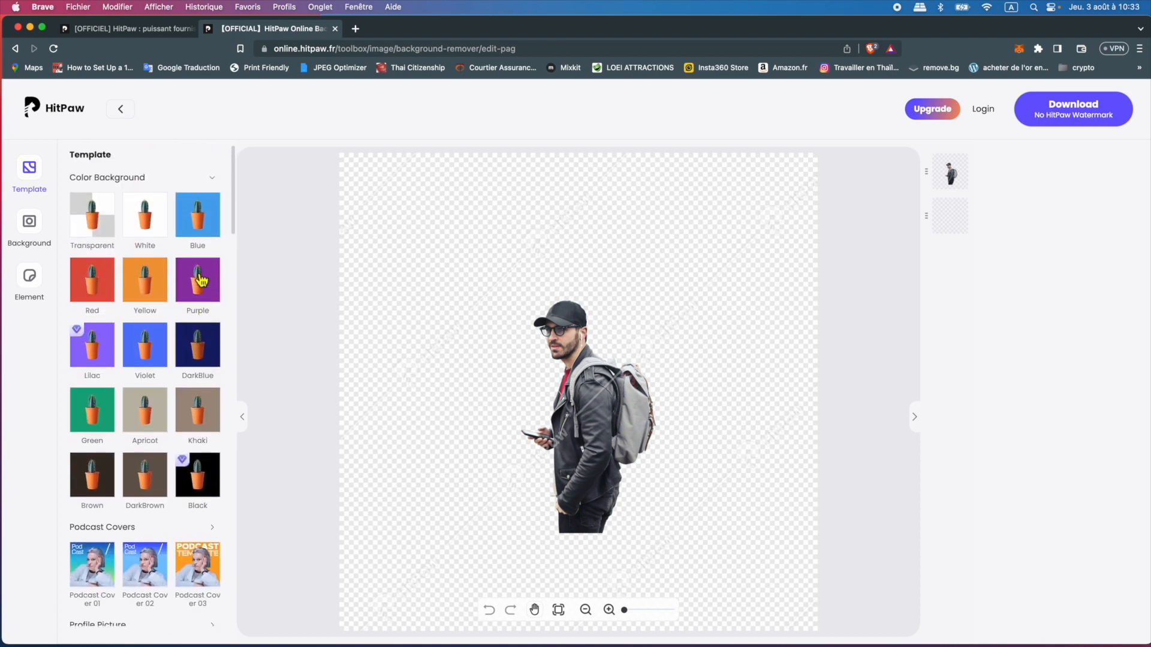
pyautogui.click(214, 183)
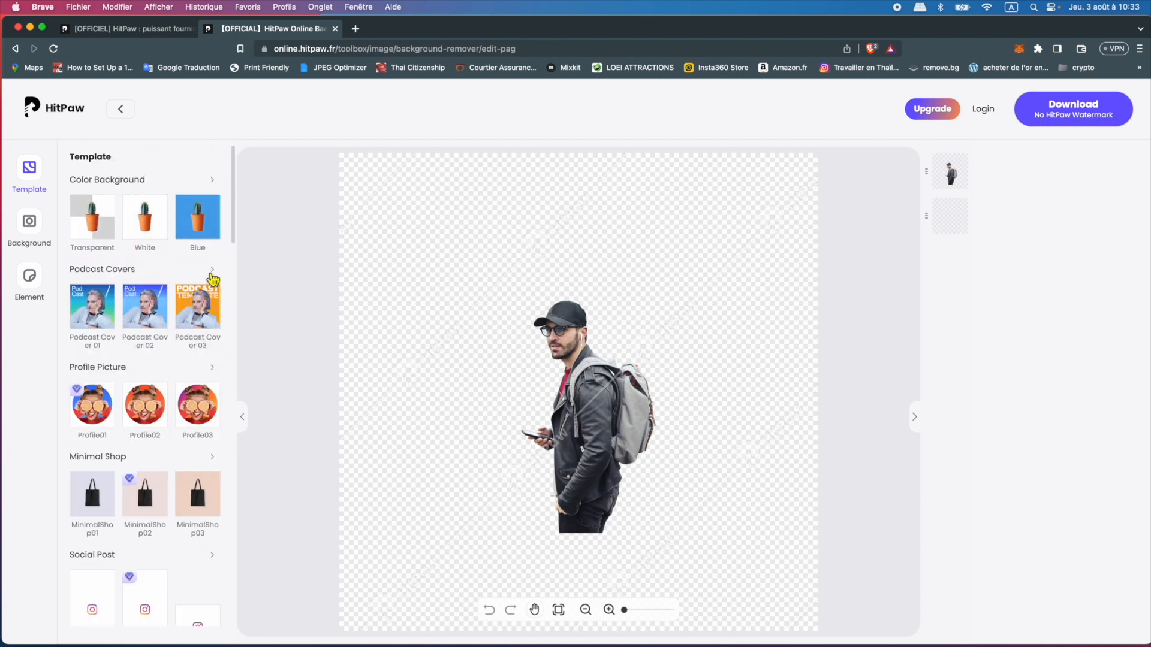
# Try the Profile09, Profile06 and Profile12 templates from the Profile Picture collection on the cutout, and collapse the collection.
pyautogui.click(212, 370)
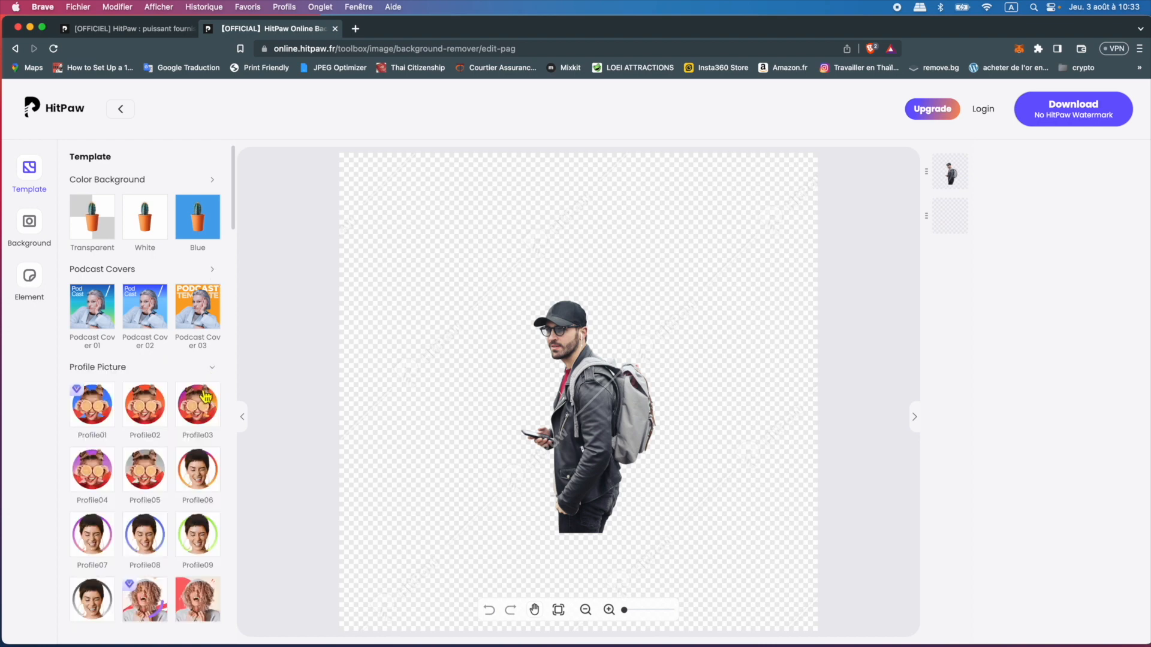
pyautogui.scroll(-3, 172, 484)
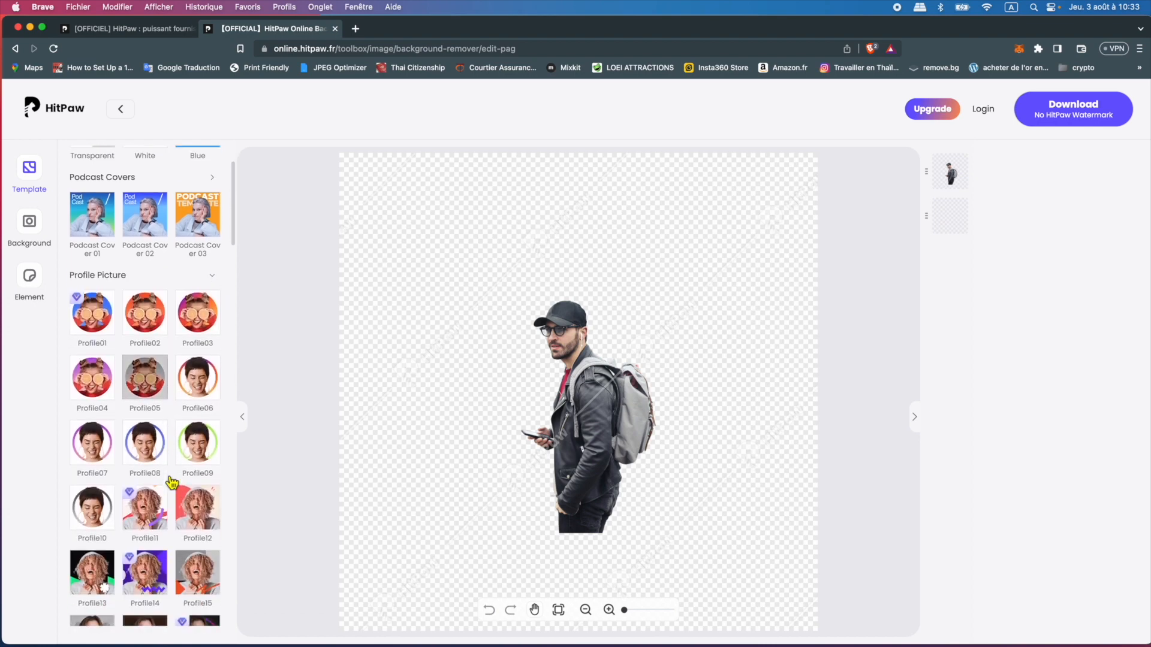
pyautogui.click(203, 443)
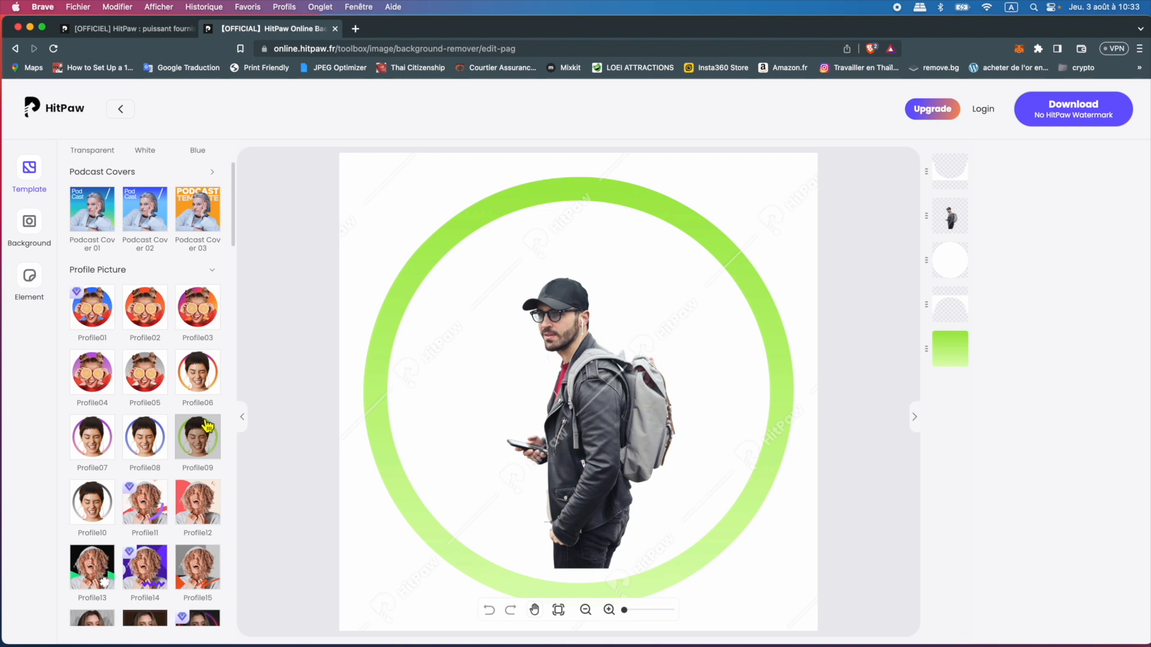
pyautogui.click(209, 377)
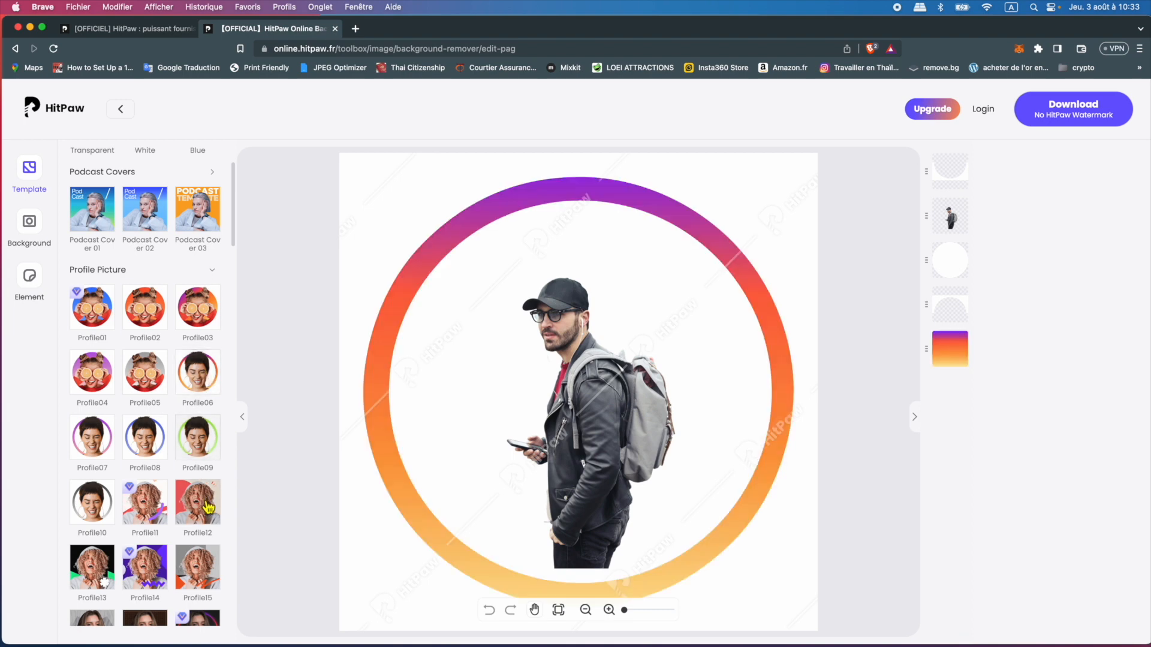
pyautogui.click(207, 520)
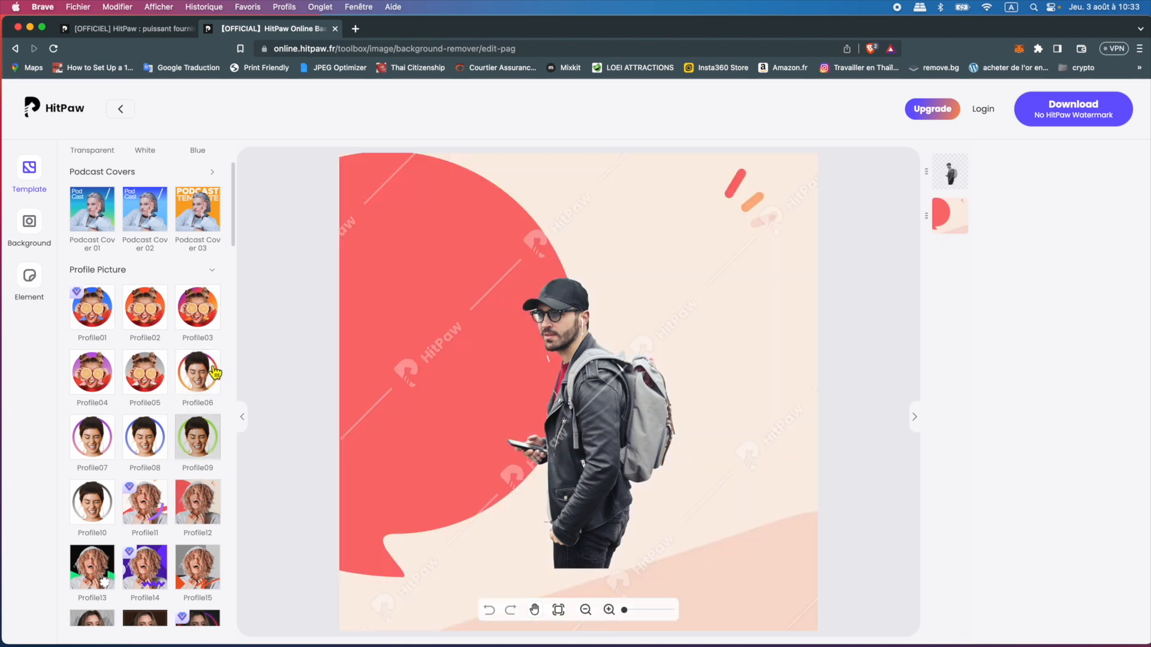
pyautogui.click(214, 273)
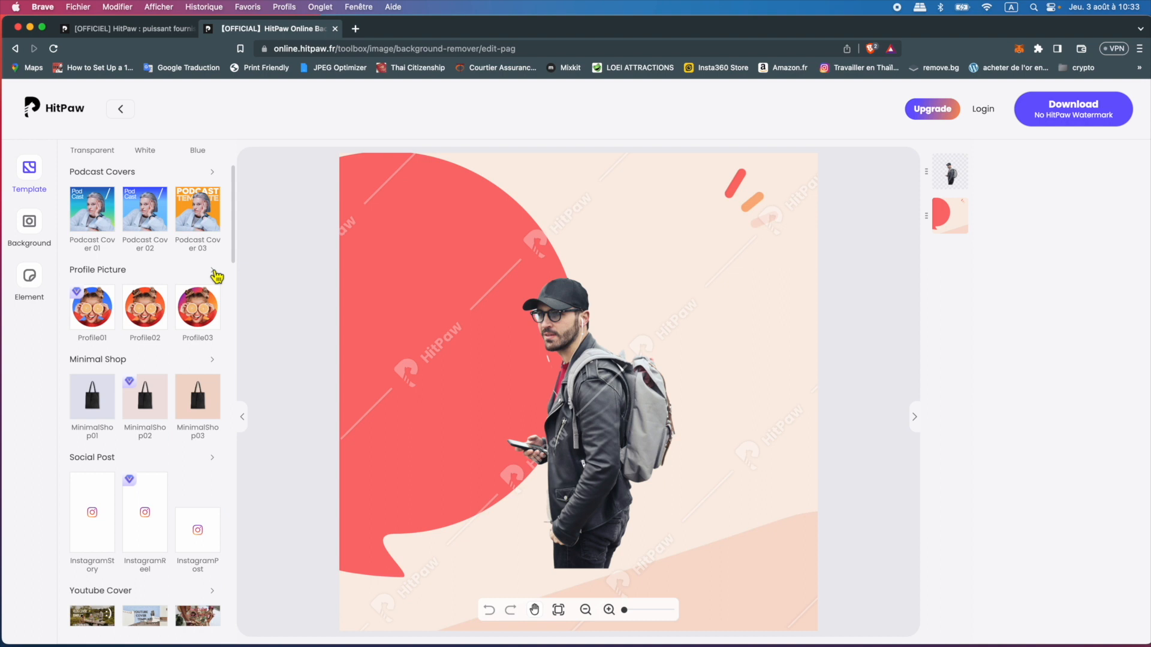
# Look through the Minimal Shop collection and apply the TwitterPost template from the Social Post collection to the cutout.
pyautogui.click(213, 360)
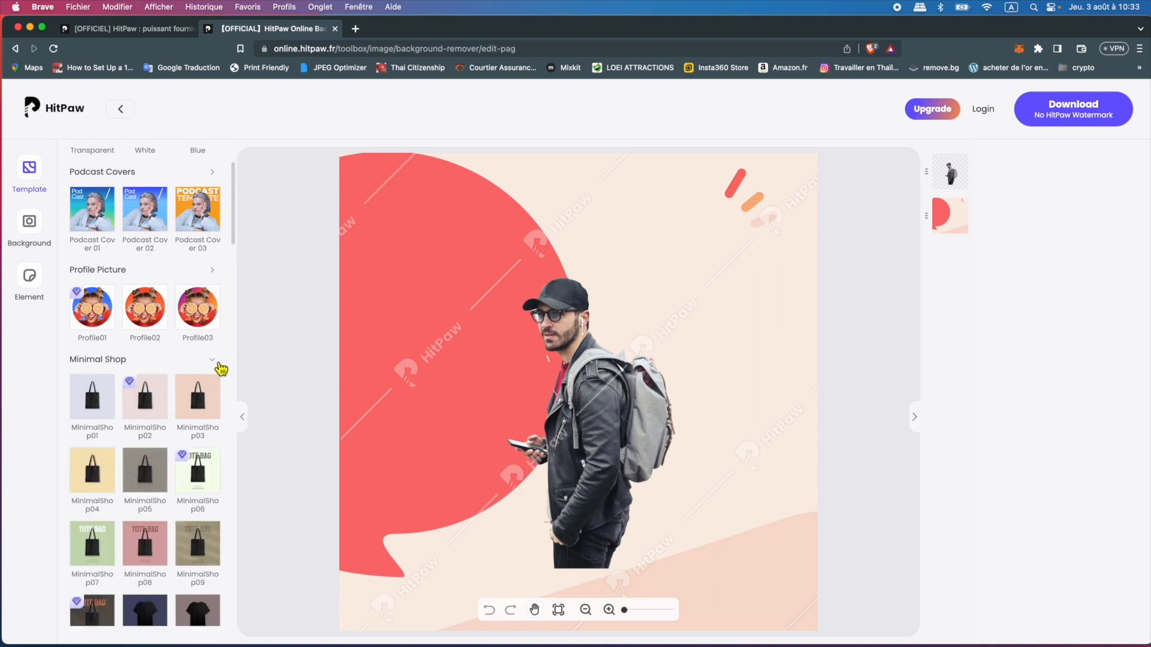
pyautogui.click(217, 364)
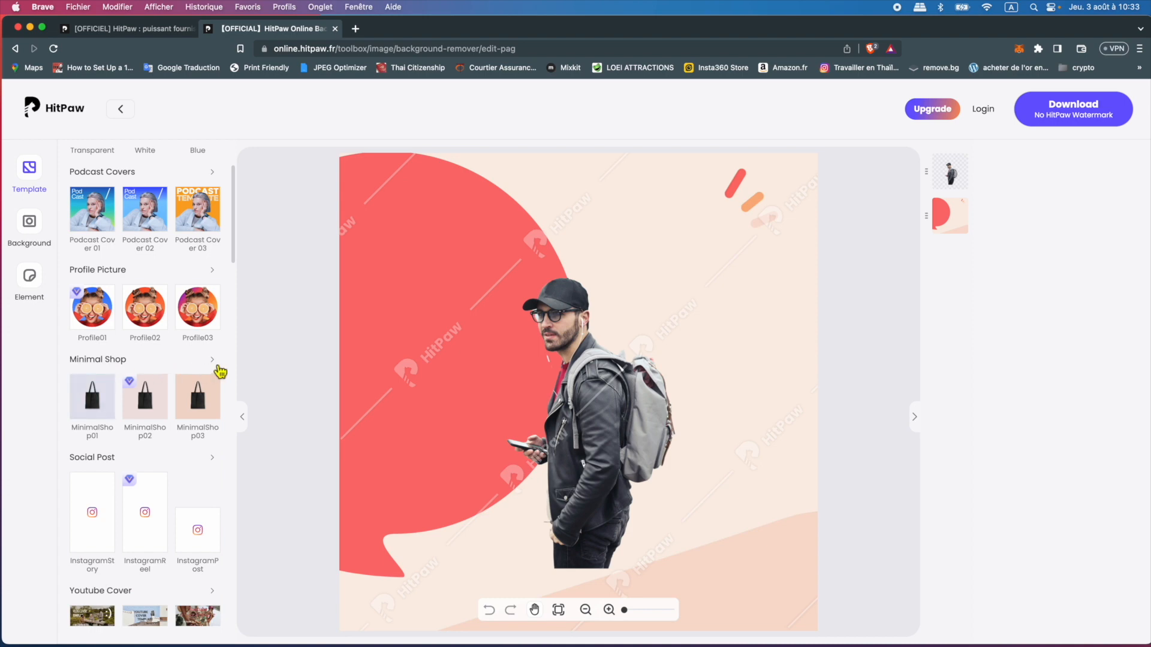
pyautogui.scroll(-4, 150, 467)
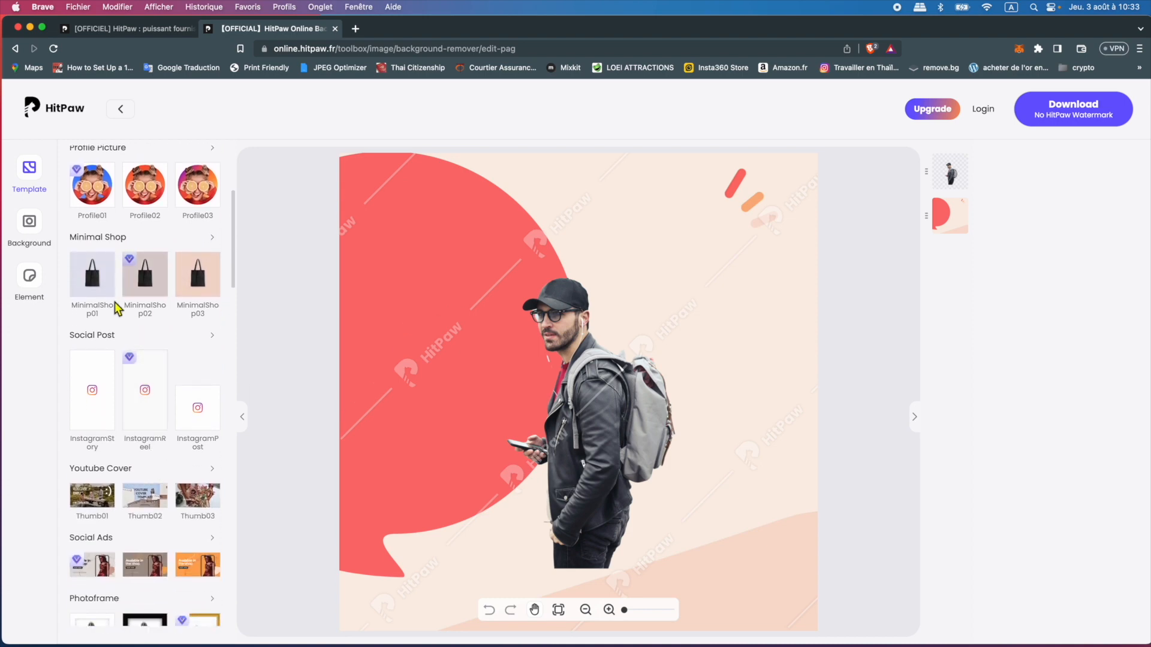
pyautogui.click(214, 339)
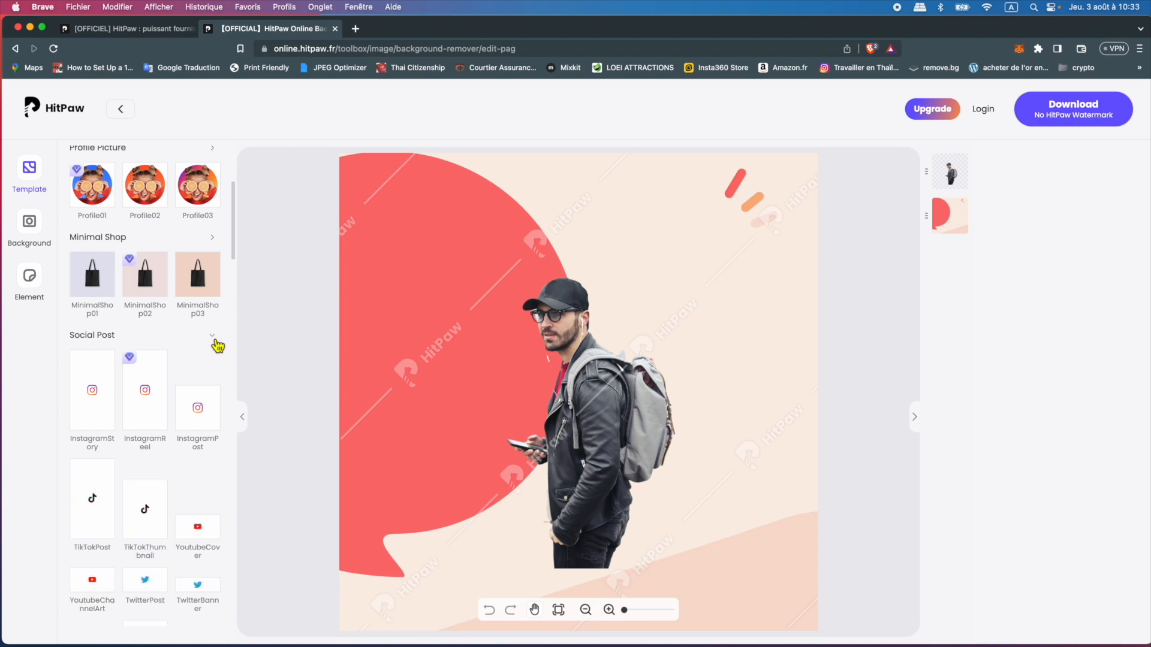
pyautogui.scroll(-5, 198, 358)
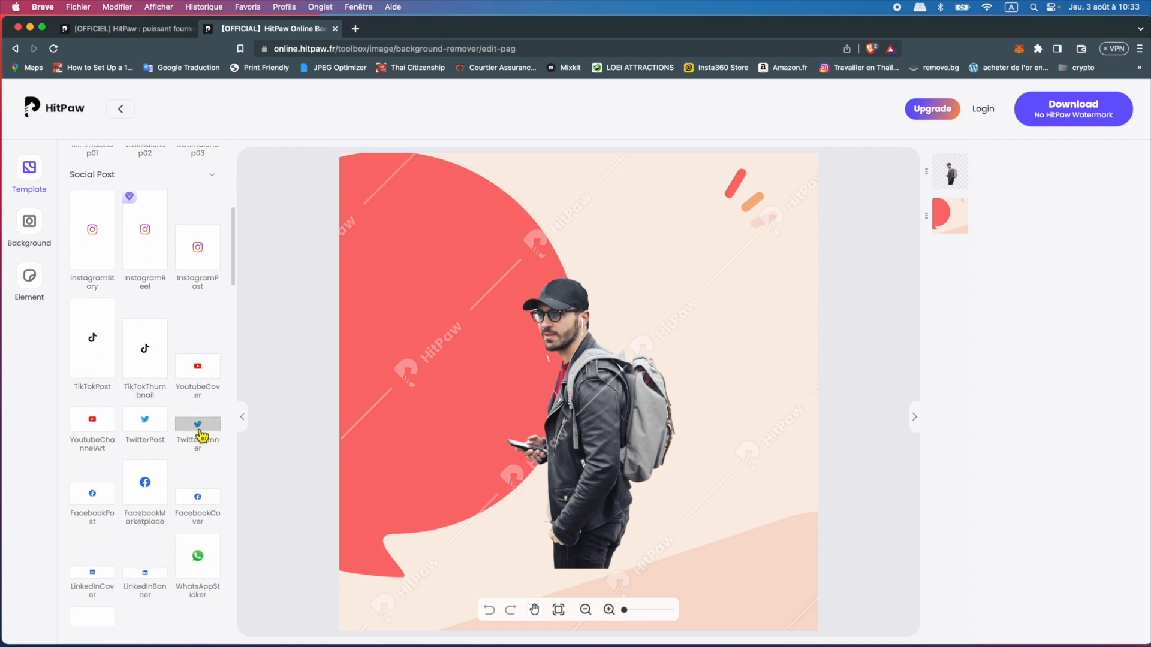
pyautogui.click(155, 432)
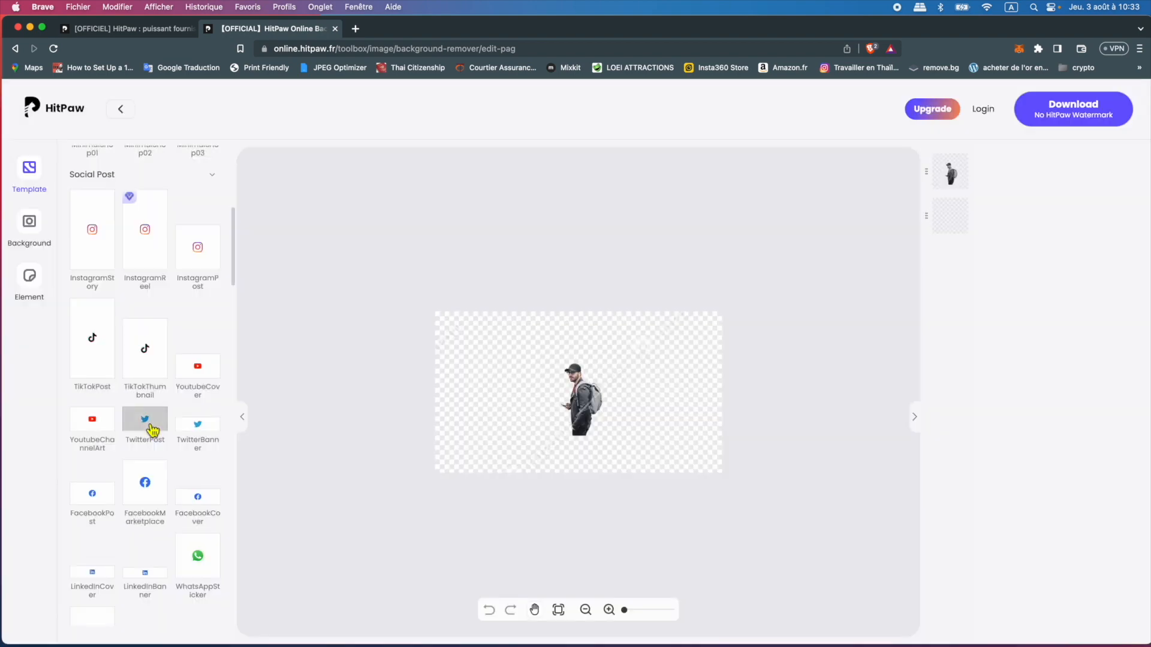
# Enlarge the man's cutout so that he fills nearly the full height of the Twitter post canvas.
pyautogui.click(587, 400)
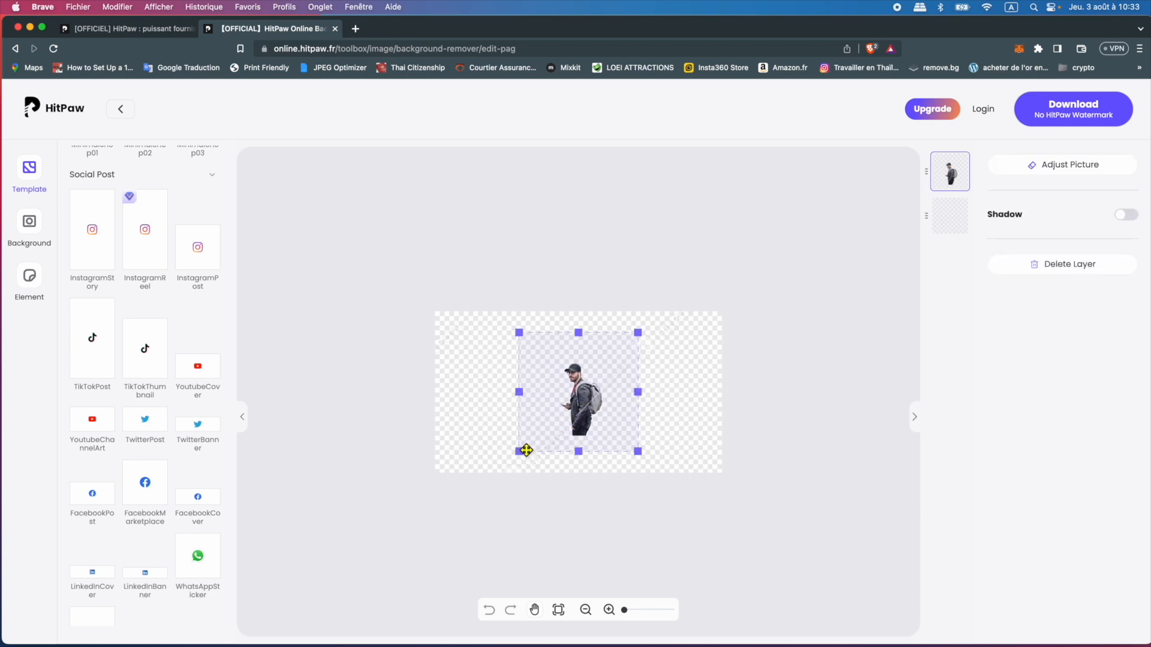
pyautogui.moveTo(520, 454); pyautogui.dragTo(462, 491)
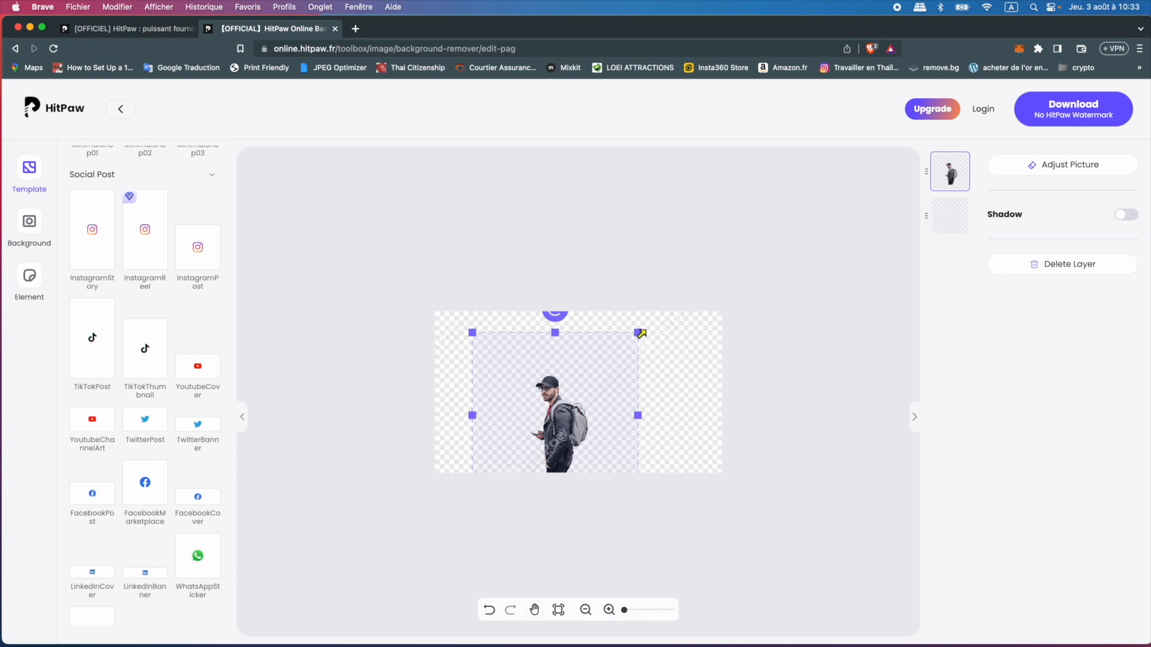
pyautogui.moveTo(640, 333); pyautogui.dragTo(719, 286)
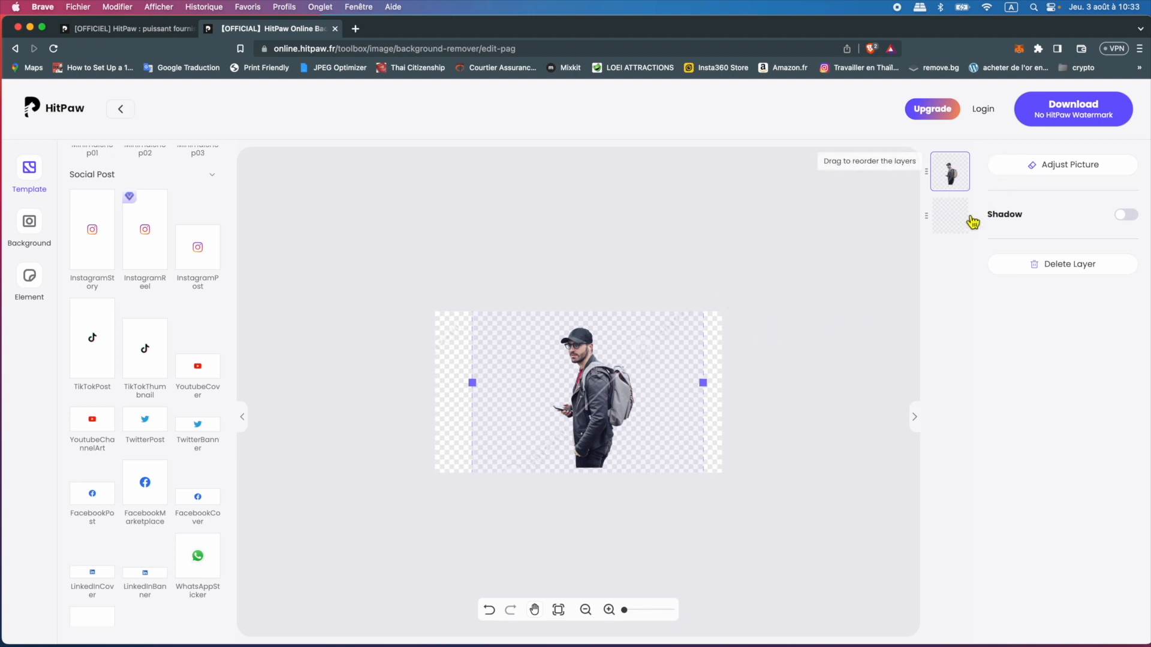
# Try a shadow on the cutout with opacity 66, direction 54°, distance 13 and radius 6, and switch the shadow off again.
pyautogui.click(1135, 217)
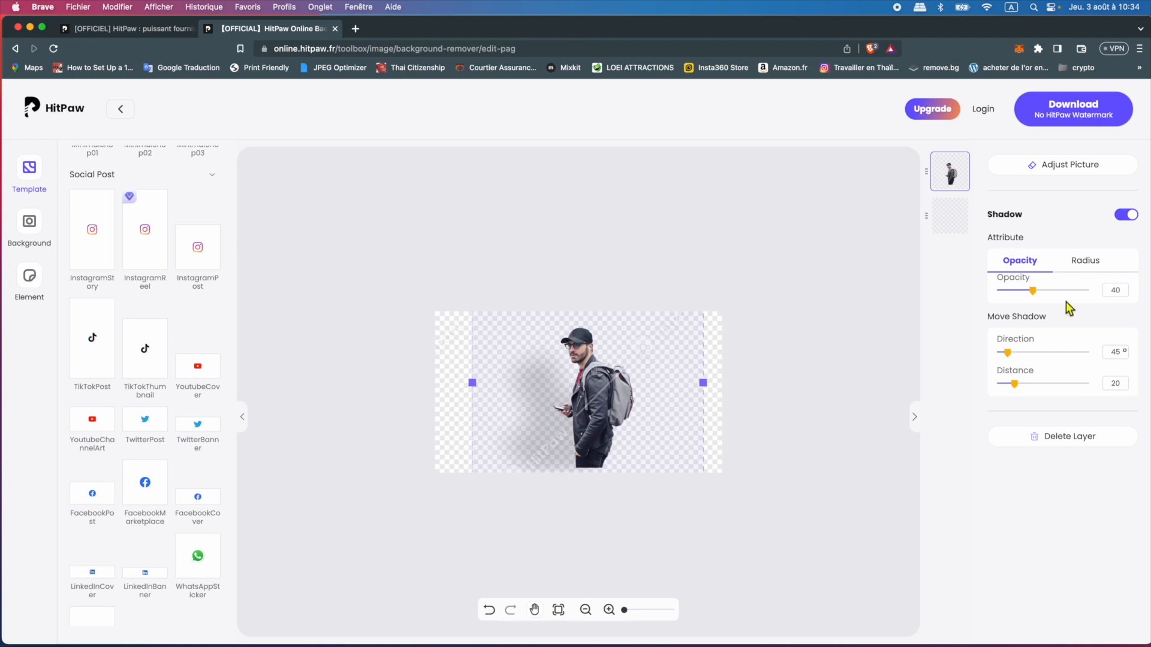
pyautogui.moveTo(1035, 292); pyautogui.dragTo(1058, 290)
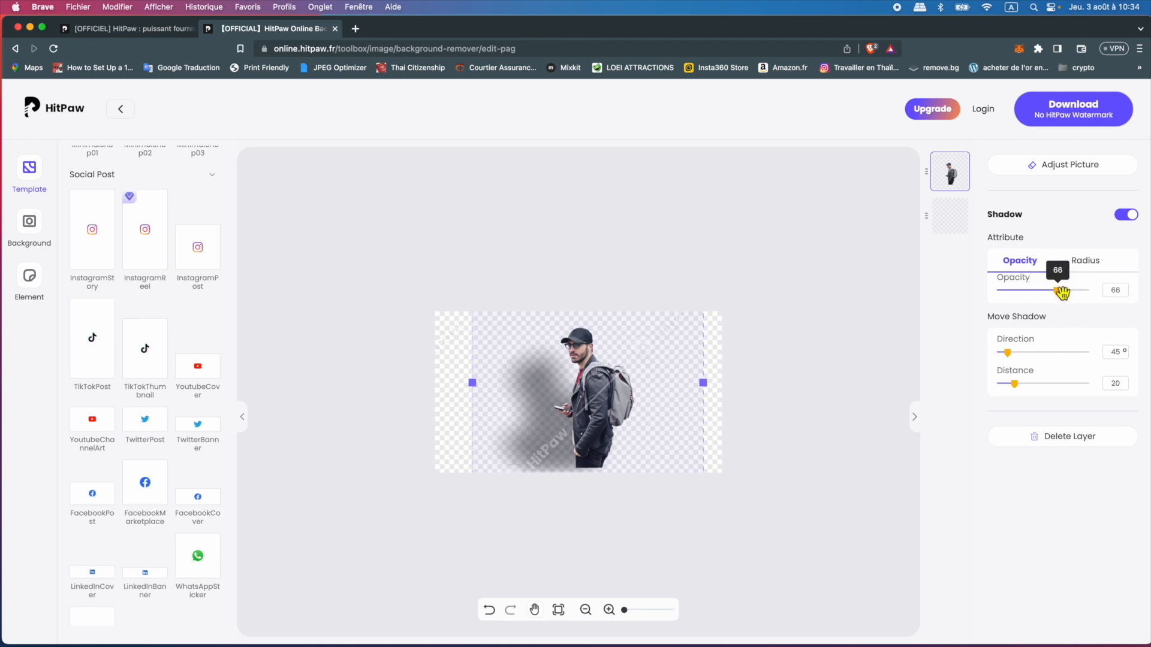
pyautogui.moveTo(1013, 354); pyautogui.dragTo(1010, 384)
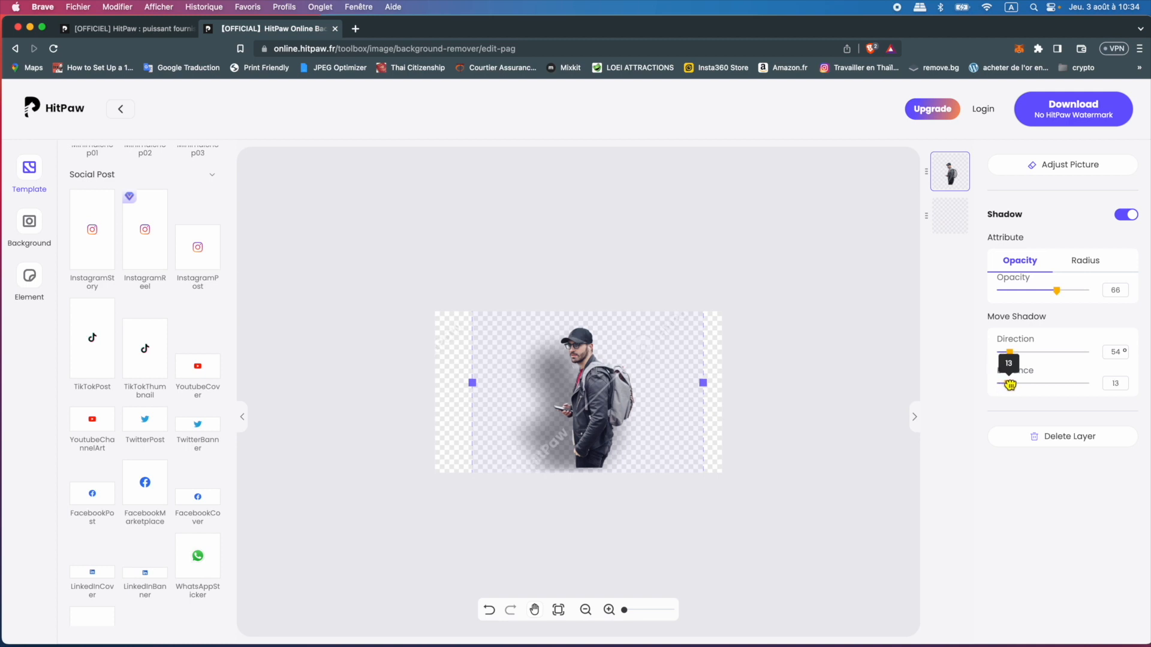
pyautogui.click(1085, 263)
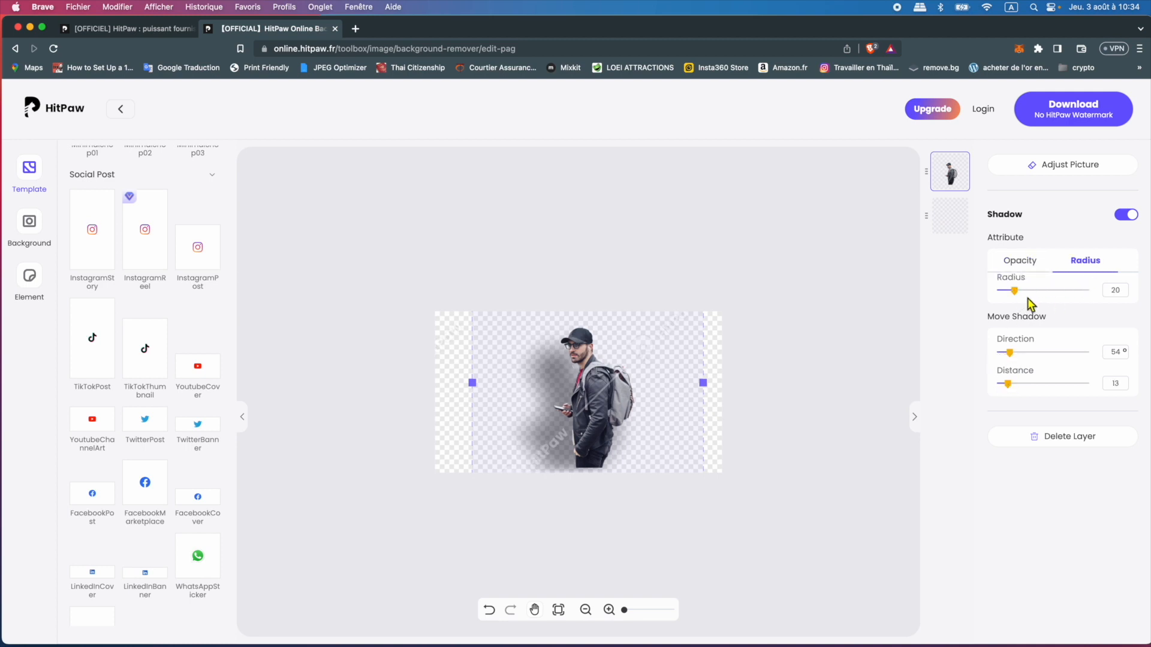
pyautogui.moveTo(1020, 297)
pyautogui.mouseDown()
pyautogui.moveTo(1037, 298)
pyautogui.moveTo(1009, 300)
pyautogui.mouseUp()
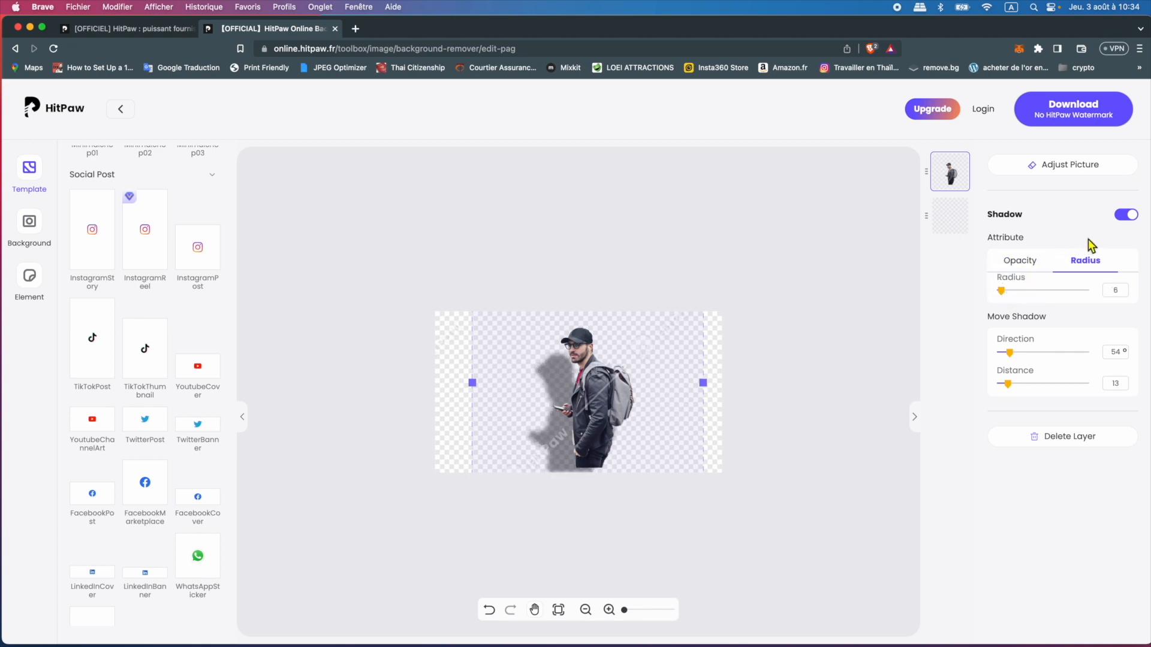
pyautogui.click(1124, 217)
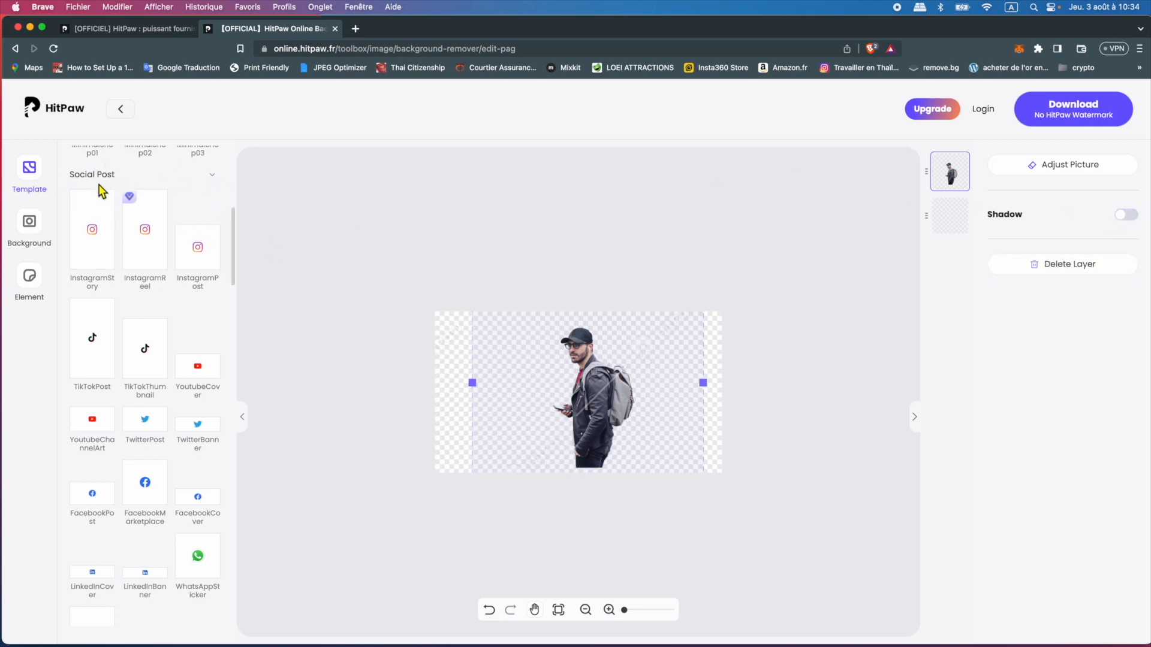
# Collapse Social Post and examine the remaining template collections, from Youtube Cover down to Ins Story, including all ID Photo formats.
pyautogui.click(214, 176)
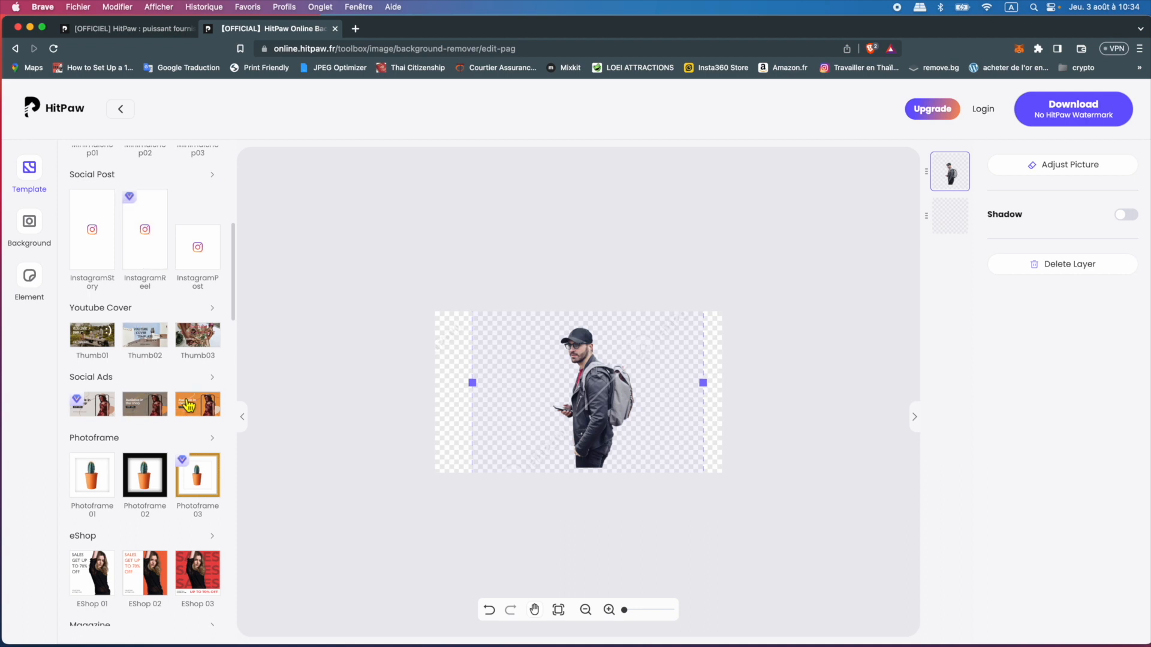
pyautogui.scroll(-5, 192, 418)
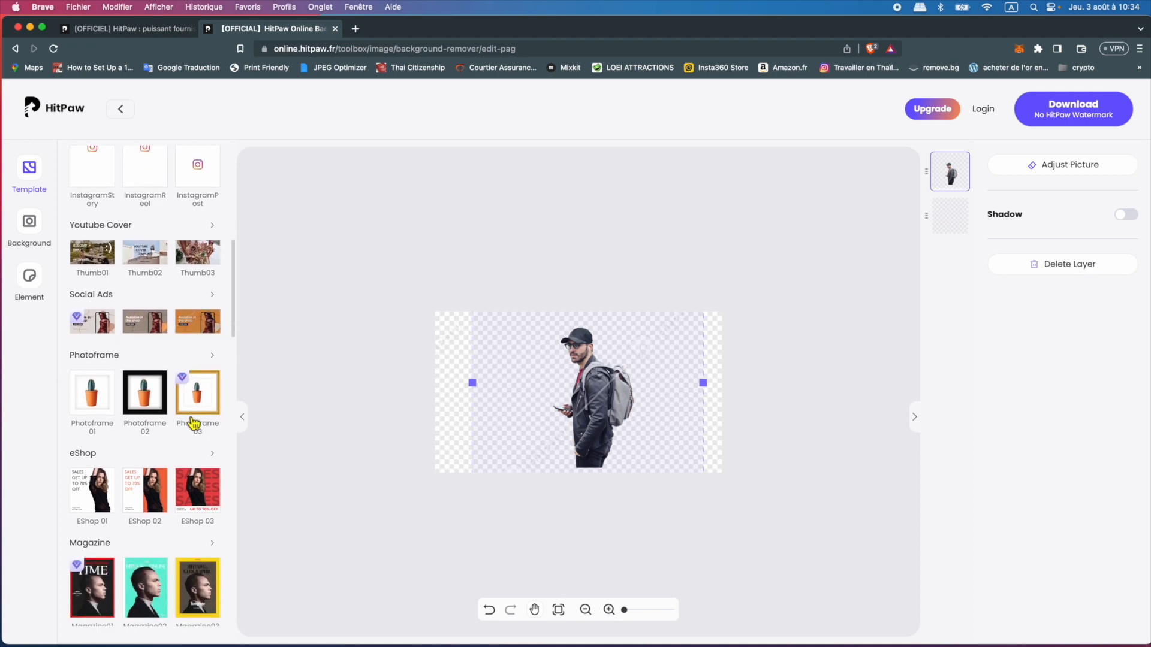
pyautogui.scroll(-8, 184, 418)
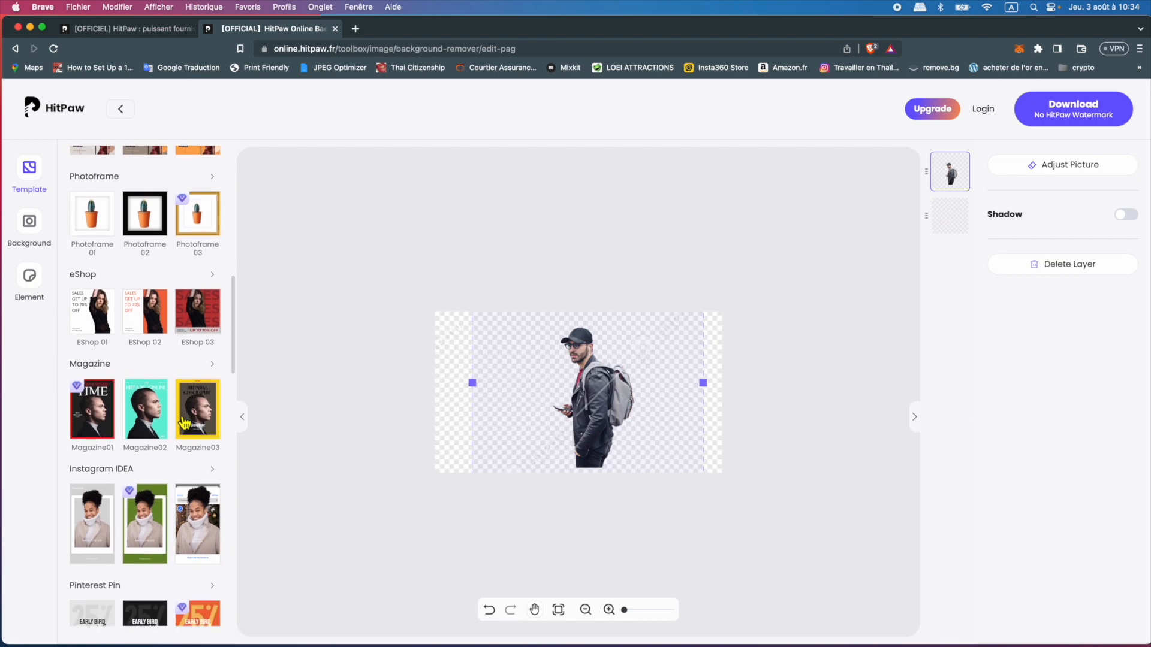
pyautogui.scroll(-5, 185, 423)
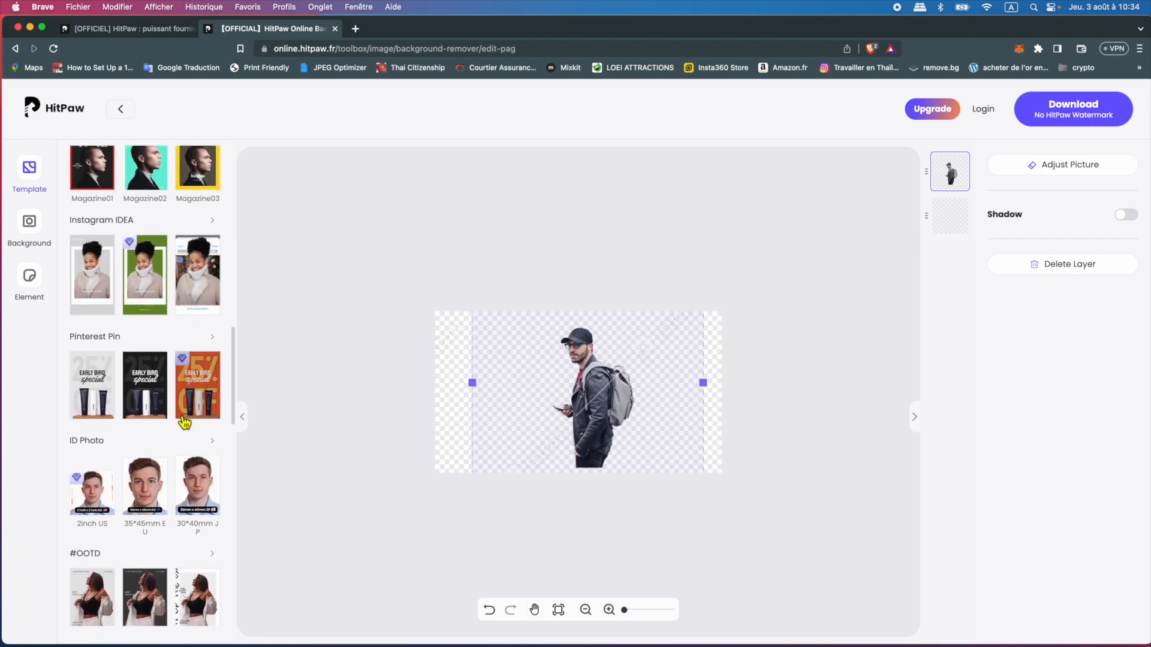
pyautogui.scroll(-6, 185, 423)
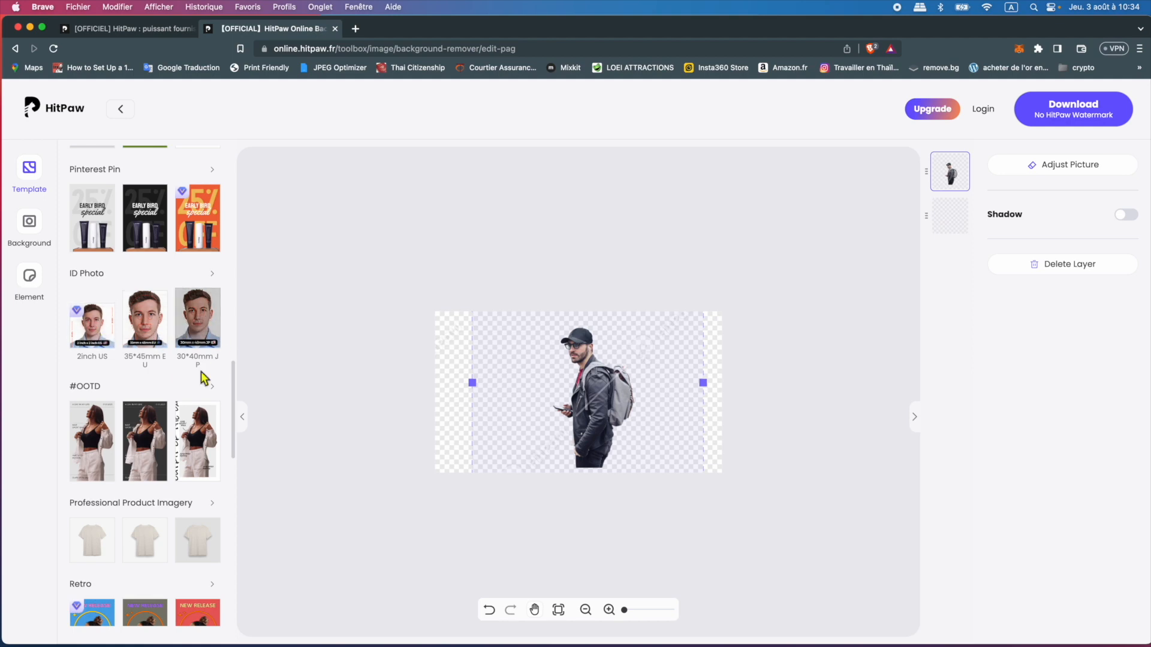
pyautogui.click(217, 278)
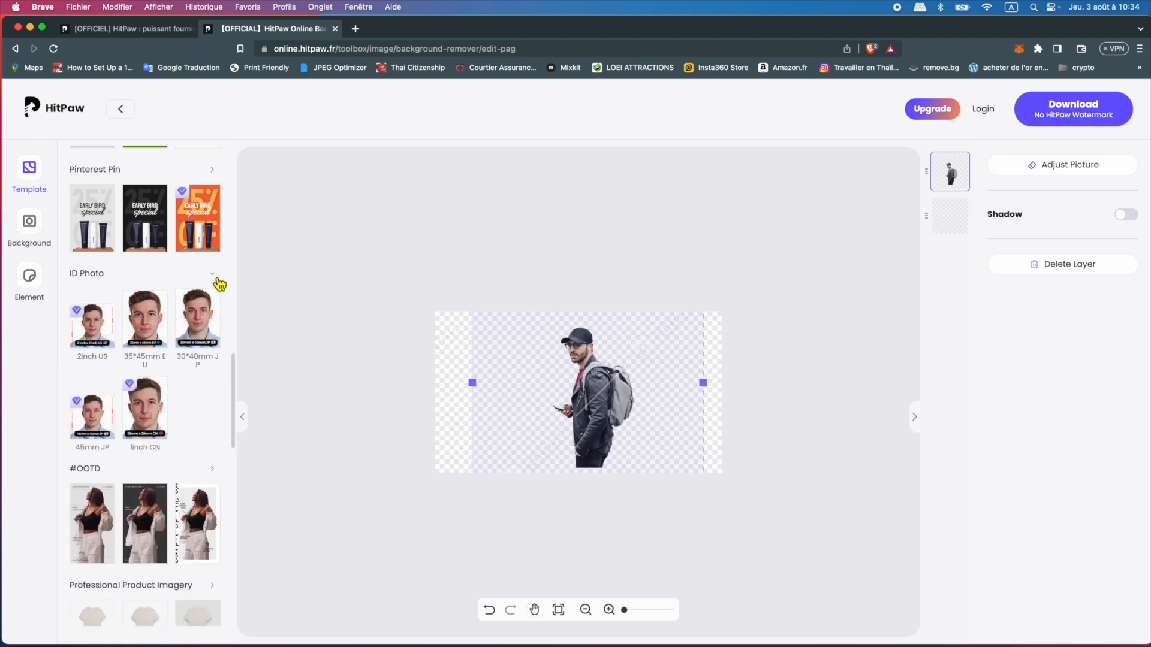
pyautogui.click(217, 278)
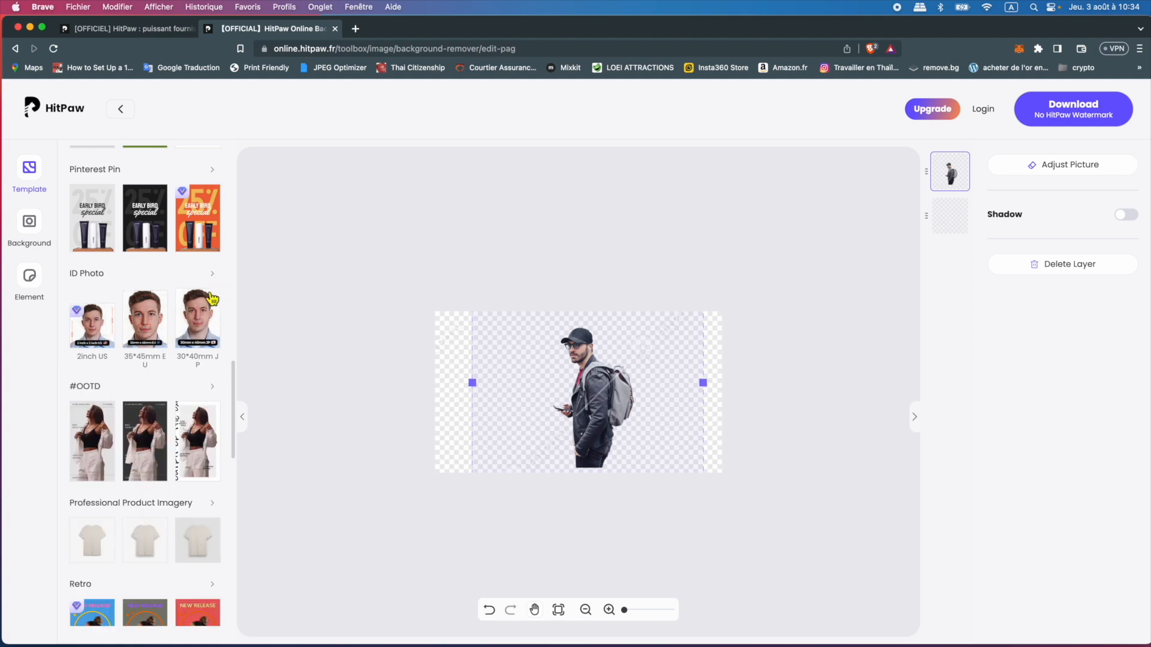
pyautogui.scroll(-12, 173, 395)
pyautogui.scroll(18, 172, 393)
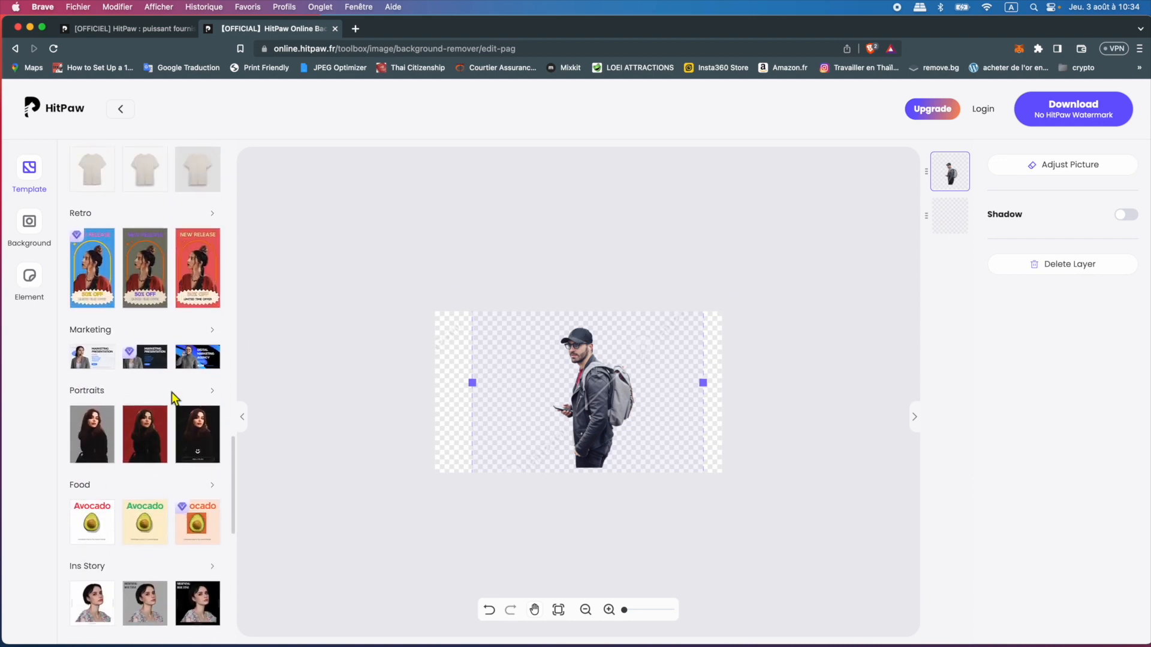
pyautogui.scroll(6, 170, 380)
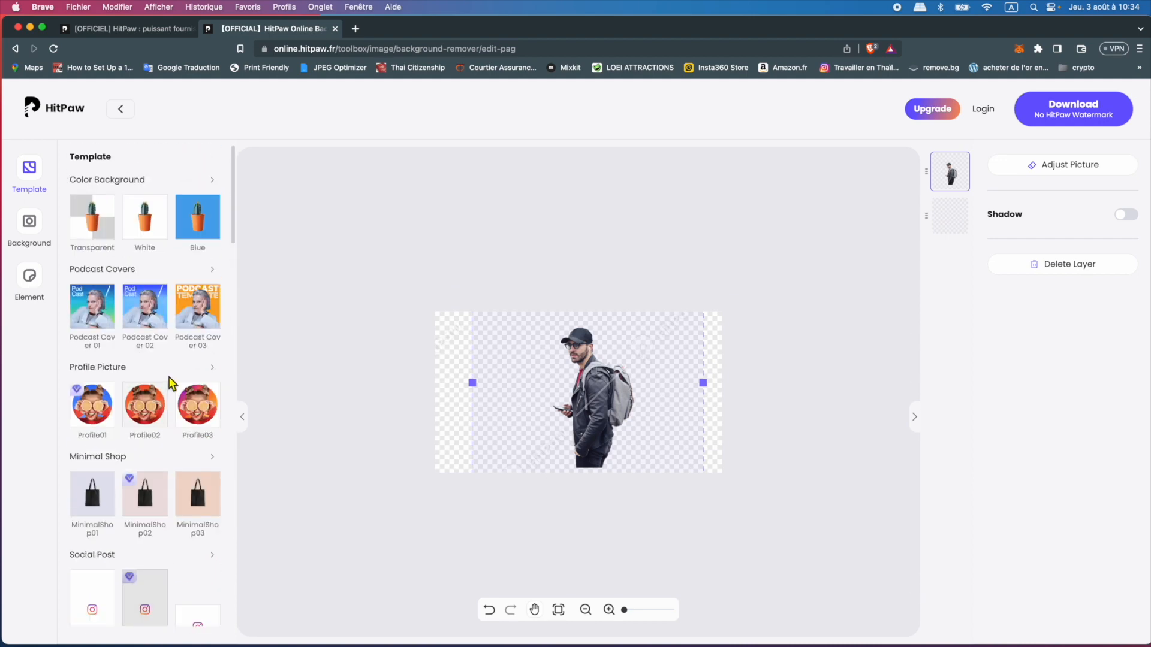
# Place the first Minimal background image, the leafy branch in a vase, behind the cutout.
pyautogui.click(32, 239)
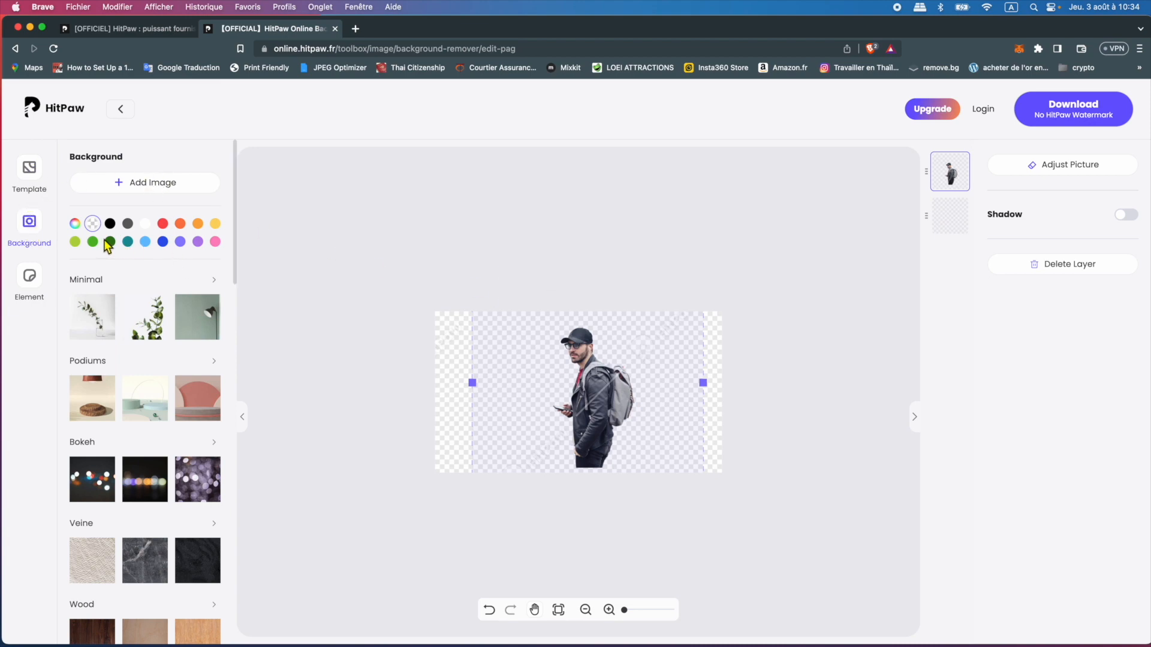
pyautogui.click(108, 332)
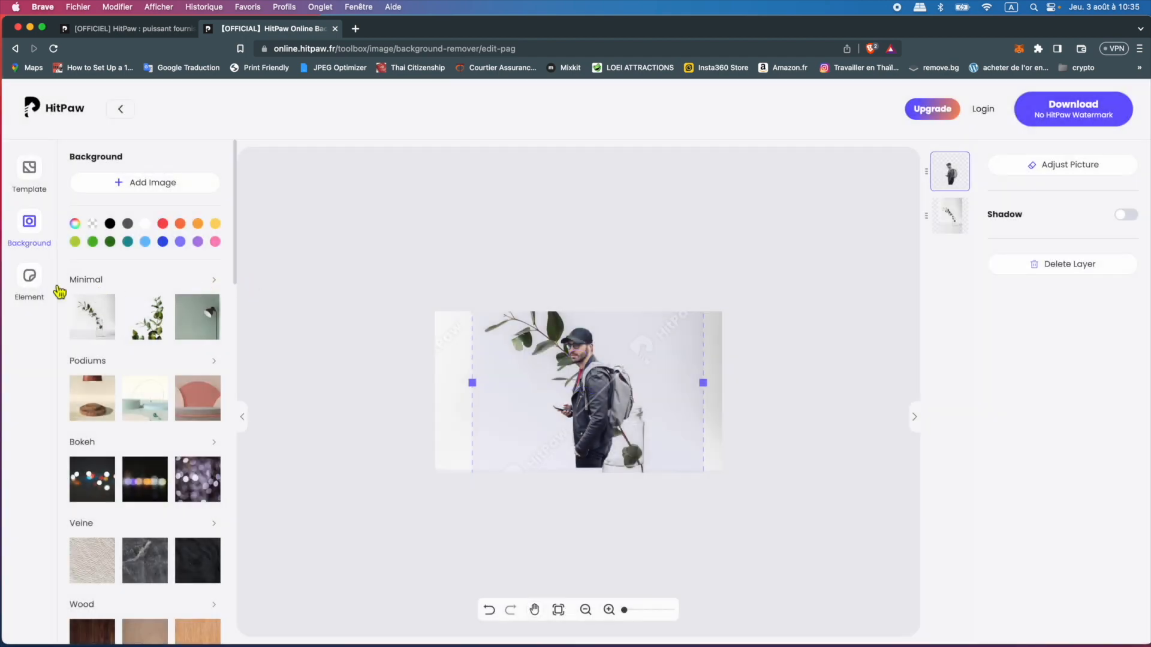
# Look through all images in the Minimal background collection and examine the other background collections from Podiums down to Abstract.
pyautogui.click(215, 280)
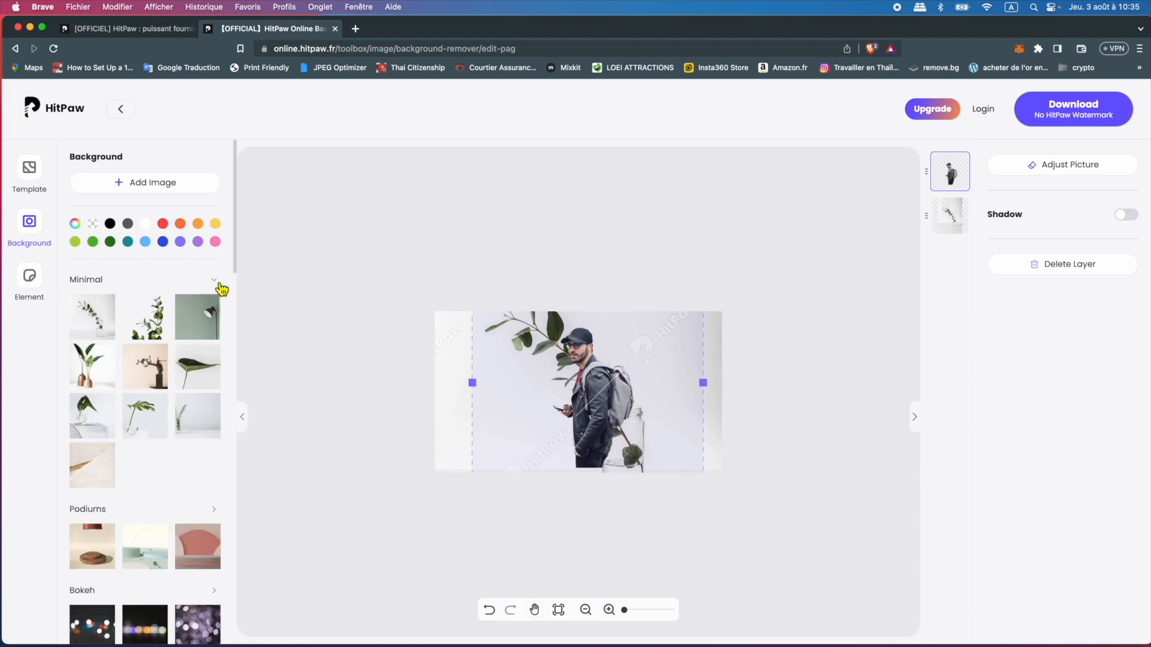
pyautogui.click(220, 287)
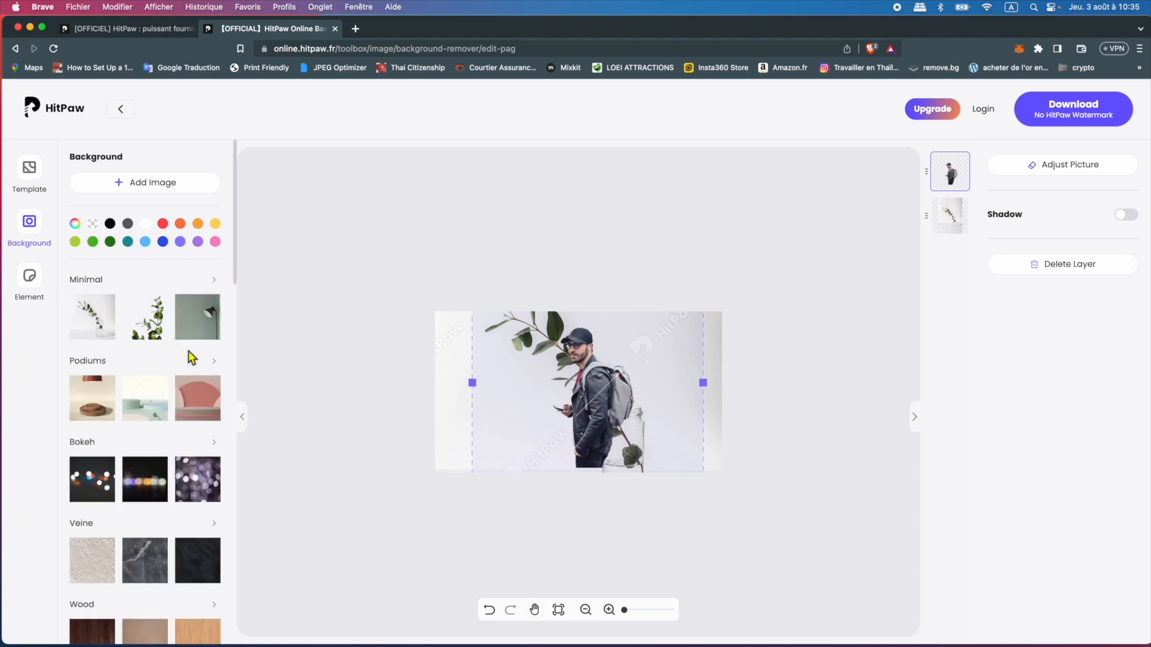
pyautogui.scroll(-4, 188, 353)
pyautogui.scroll(-10, 189, 357)
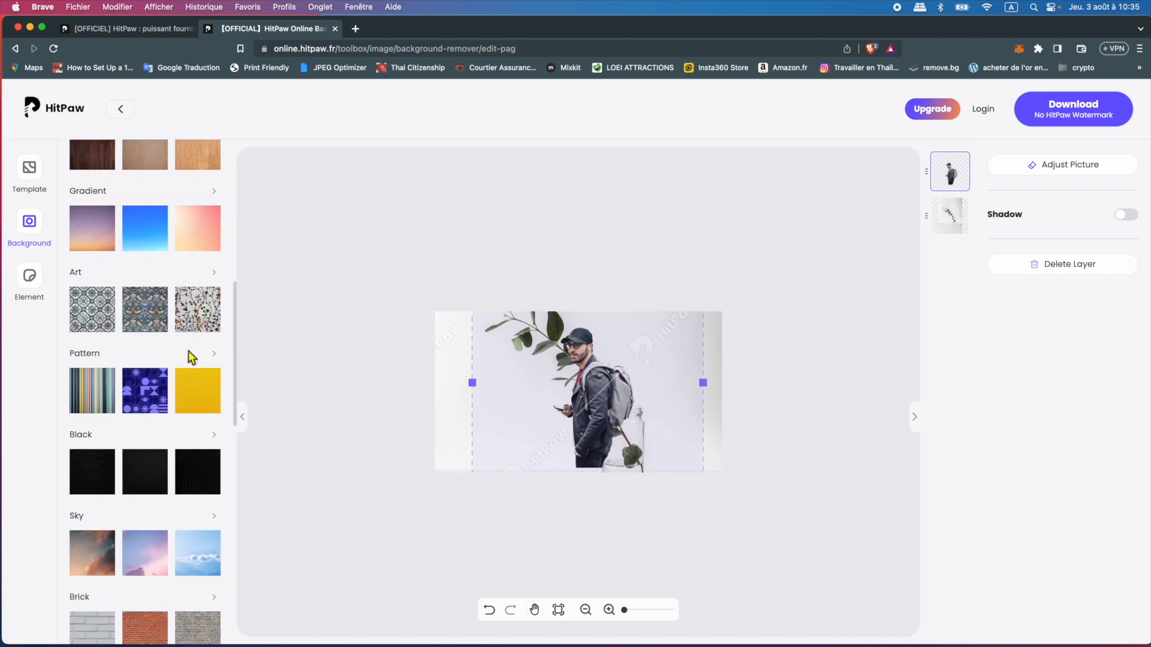
pyautogui.scroll(-6, 191, 358)
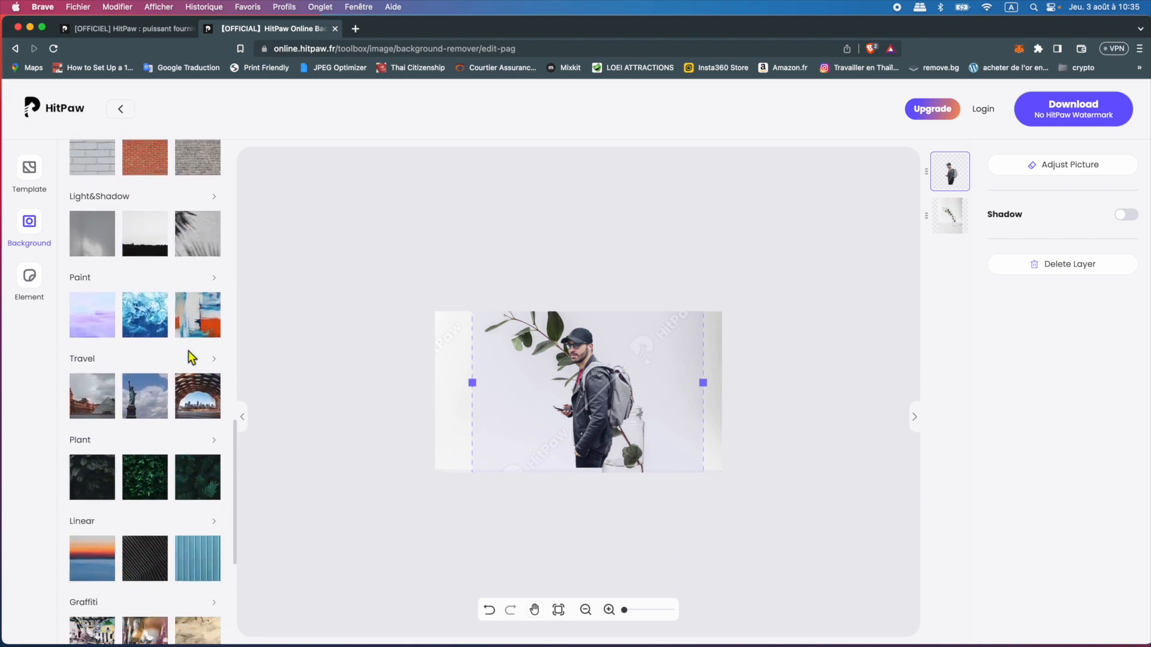
pyautogui.scroll(-3, 194, 358)
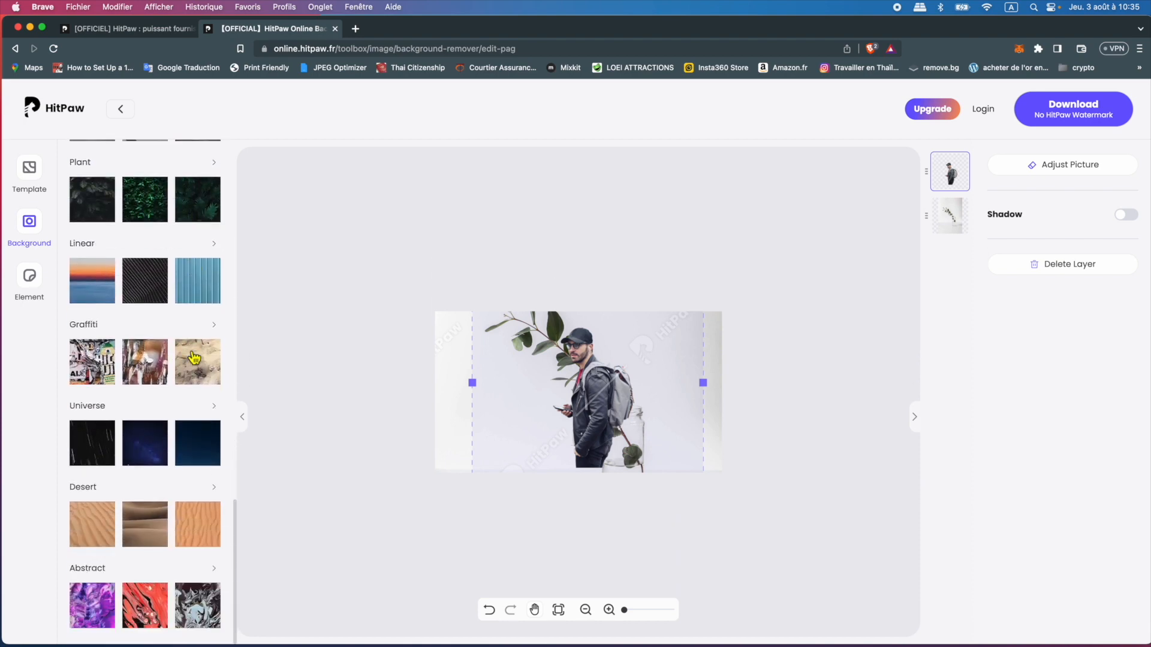
pyautogui.scroll(15, 193, 357)
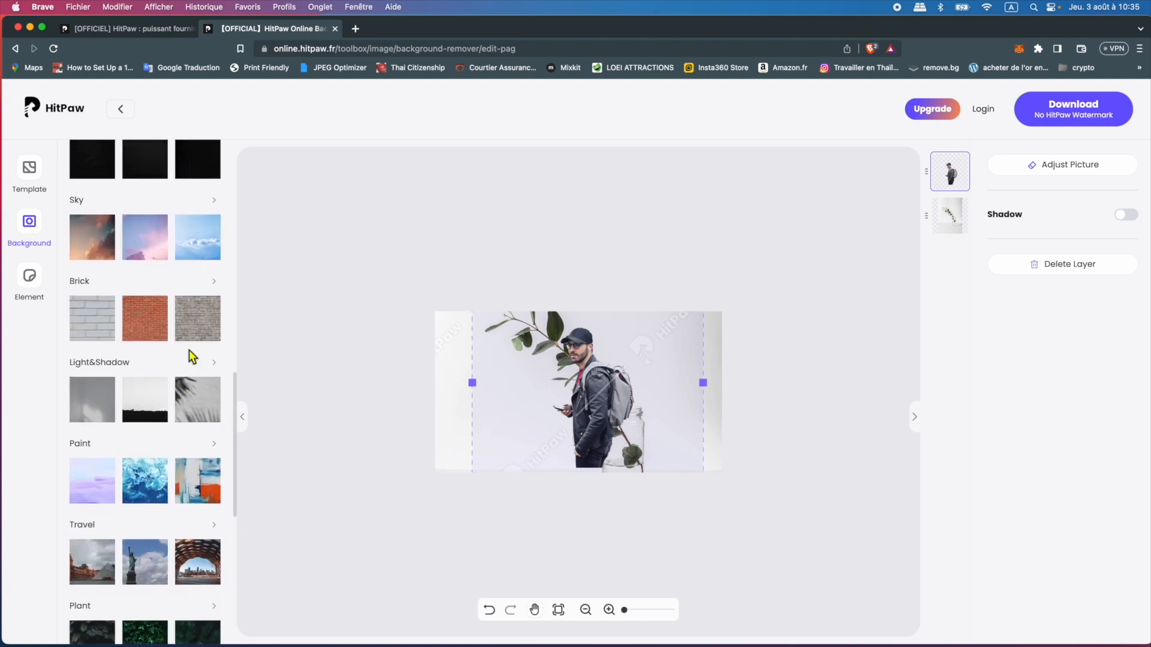
# Examine the available element collections, from Shape and Frames down to Sales and Speech Bubble.
pyautogui.click(31, 281)
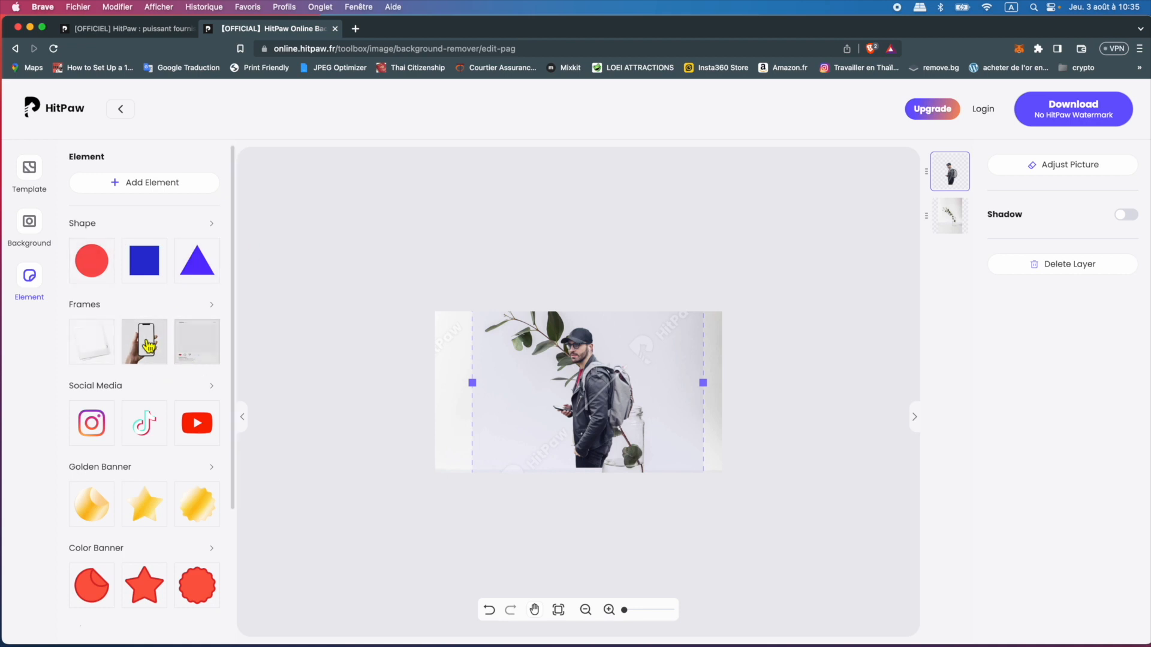
pyautogui.scroll(-3, 157, 388)
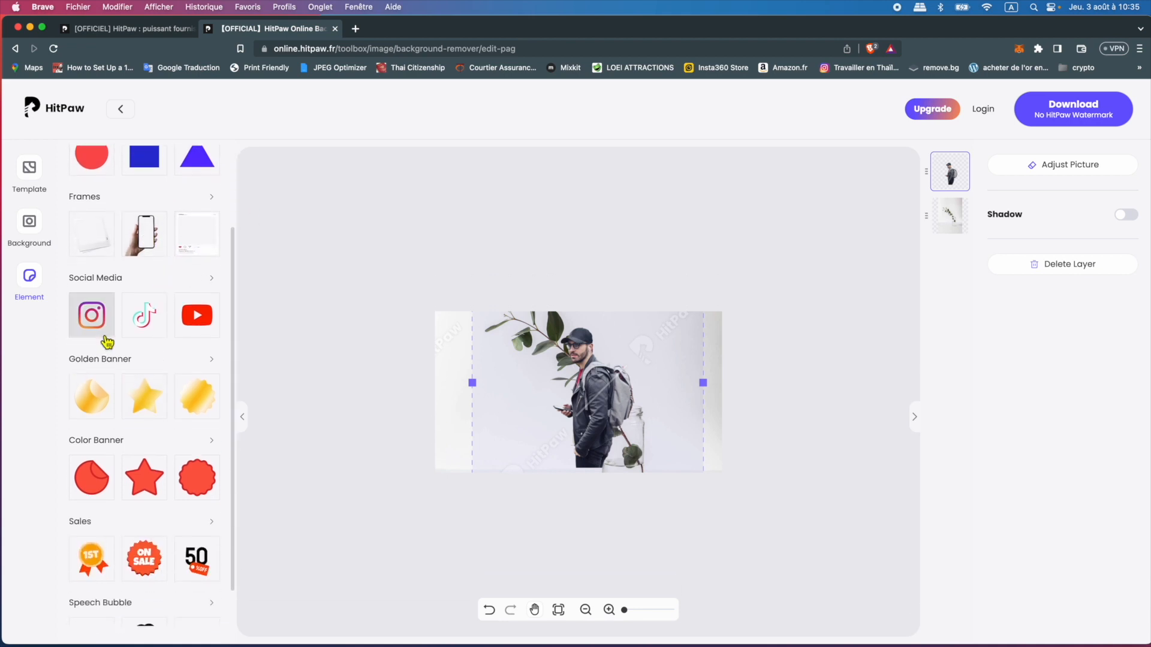
pyautogui.scroll(-1, 189, 354)
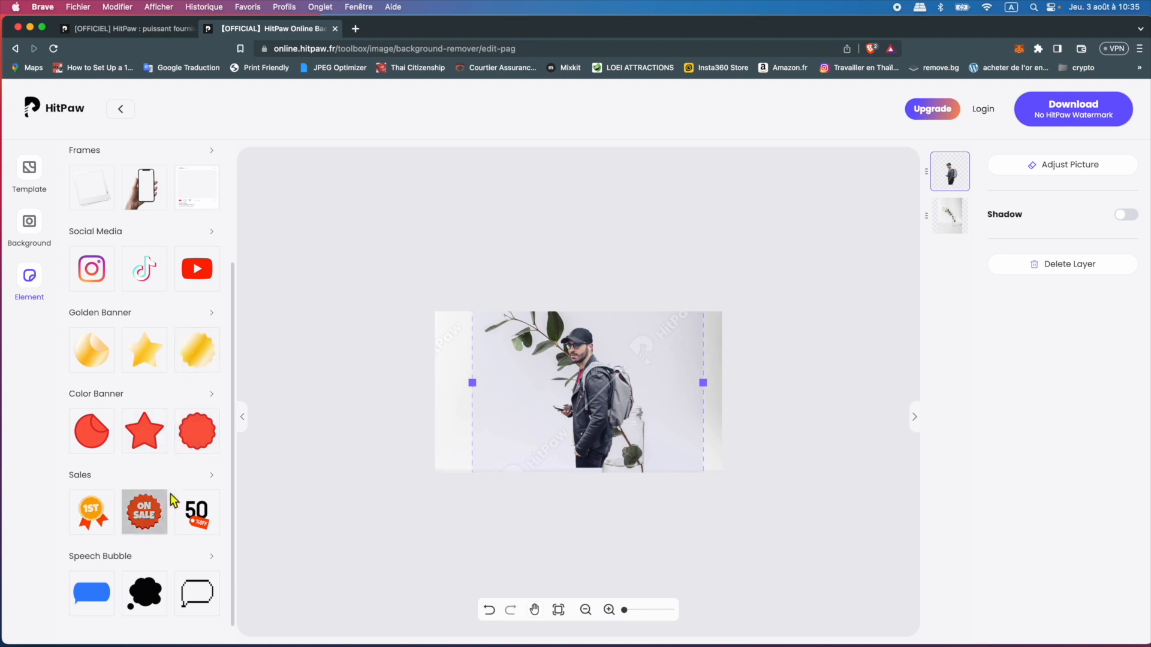
pyautogui.scroll(3, 170, 494)
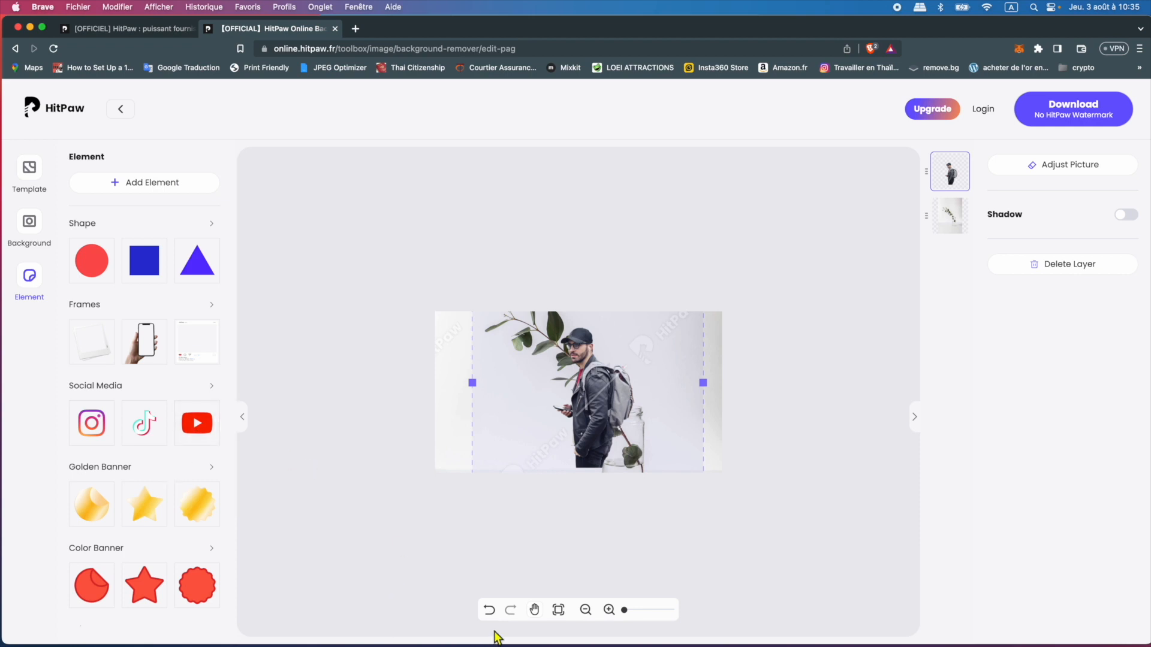
# Move the canvas slightly to the left and enlarge its view to 2.1, and undo the last change.
pyautogui.click(535, 610)
pyautogui.moveTo(579, 450); pyautogui.dragTo(542, 453)
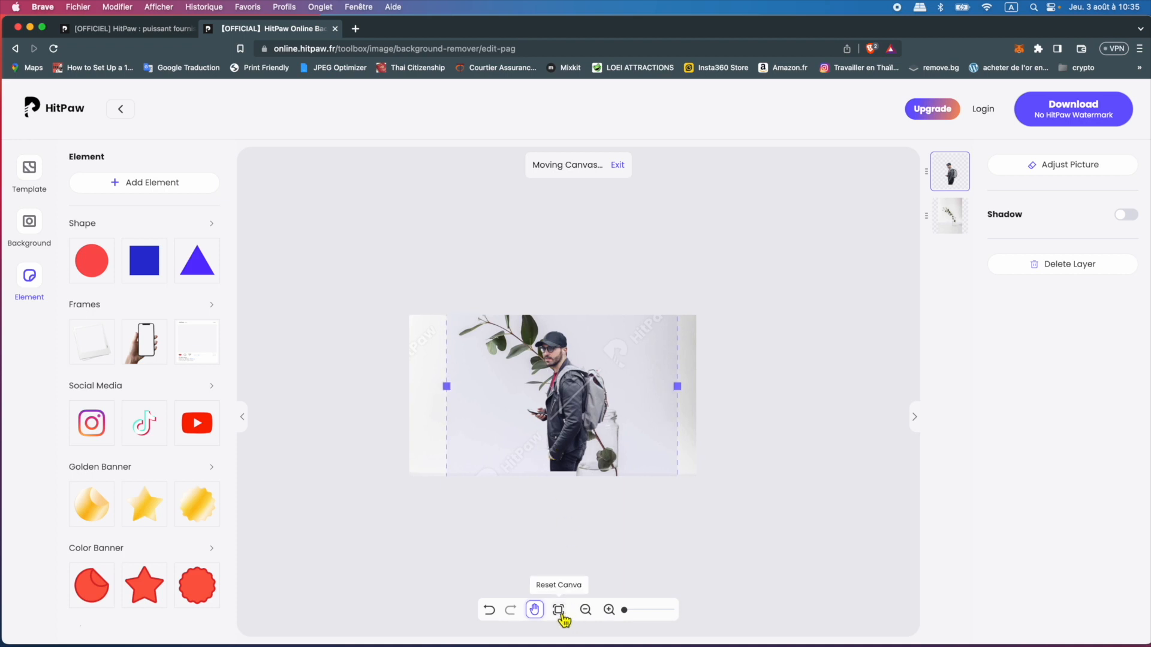
pyautogui.click(609, 610)
pyautogui.moveTo(637, 614)
pyautogui.mouseDown()
pyautogui.moveTo(660, 616)
pyautogui.moveTo(645, 611)
pyautogui.mouseUp()
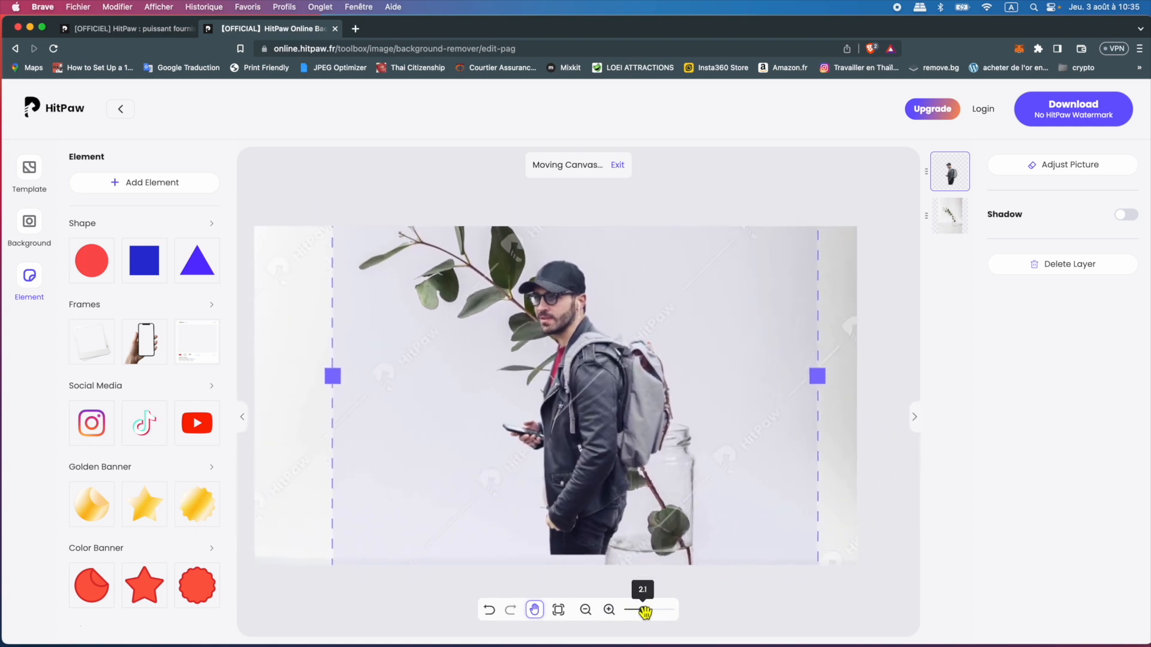
pyautogui.click(490, 614)
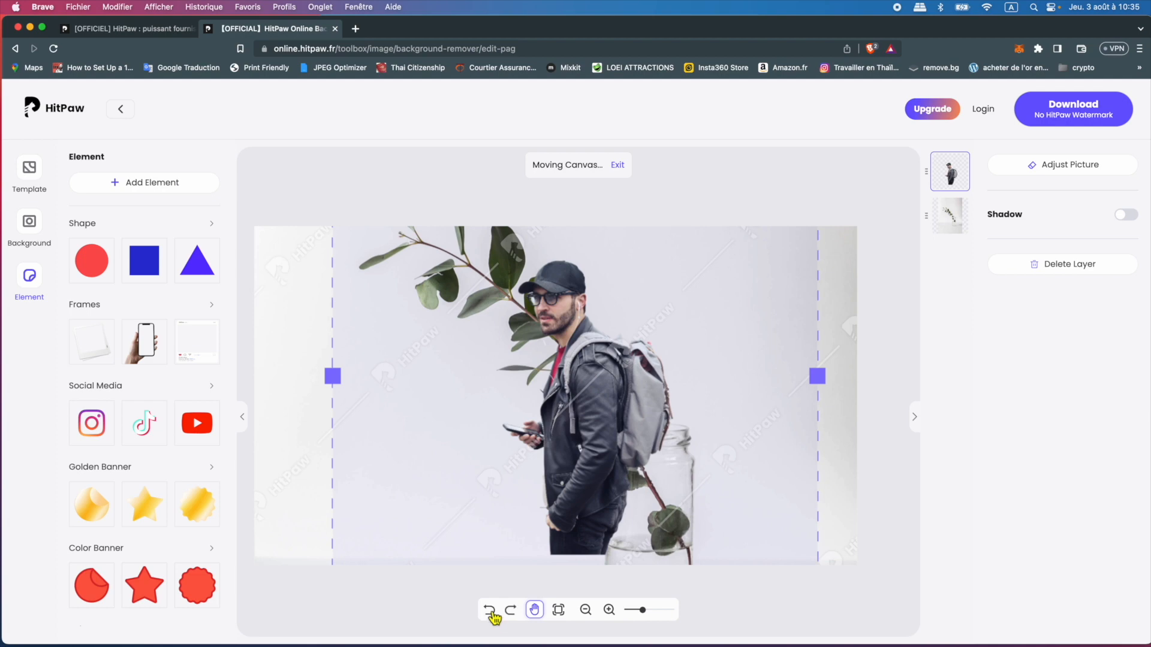